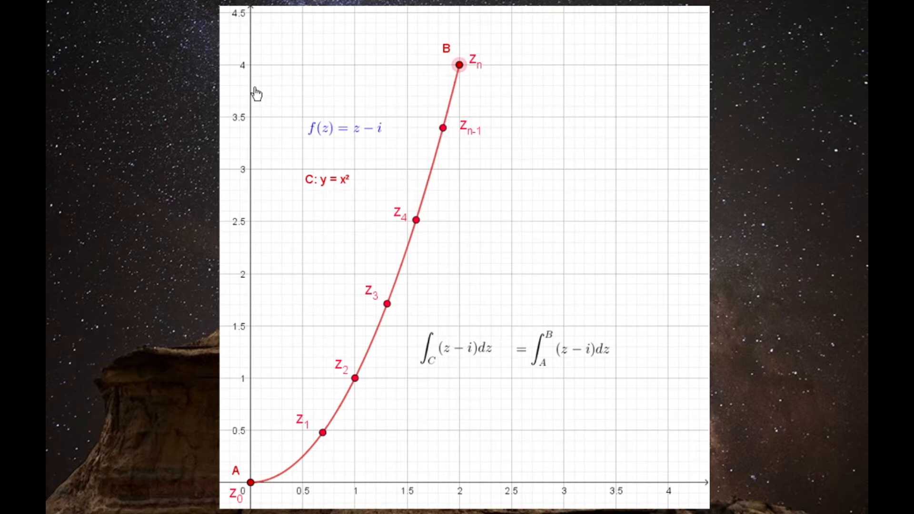
Move the label B beside its endpoint at the upper end of the curve
{"action": "left_click_drag", "start_coordinate": [448, 52], "coordinate": [444, 61]}
{"action": "left_click_drag", "start_coordinate": [442, 60], "coordinate": [445, 68]}
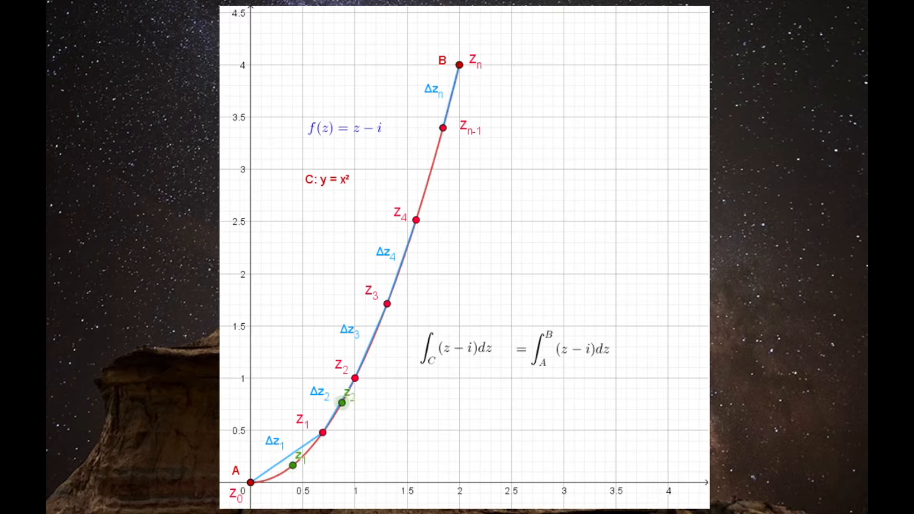
Place the sample points z3 and z4 on the curve, one between Z2 and Z3 and one between Z3 and Z4
{"action": "scroll", "coordinate": [336, 421], "scroll_direction": "up", "scroll_amount": 8}
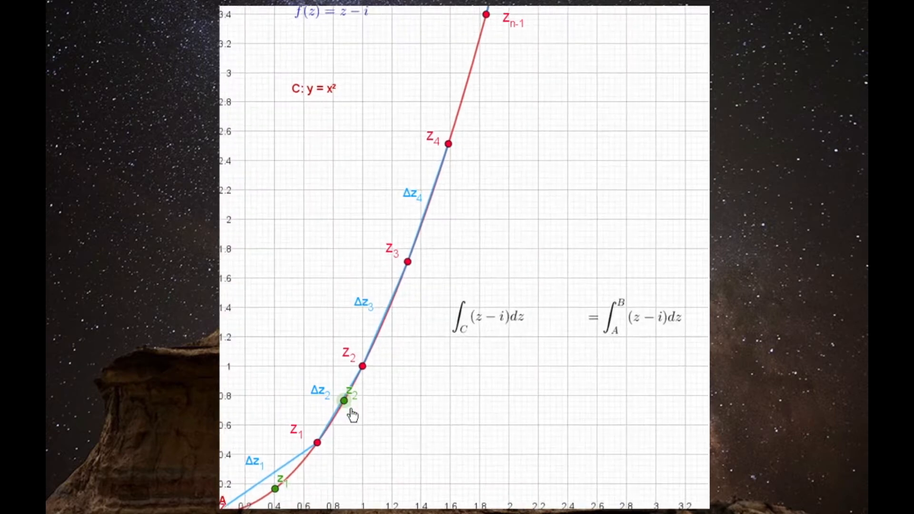
{"action": "scroll", "coordinate": [342, 407], "scroll_direction": "up", "scroll_amount": 5}
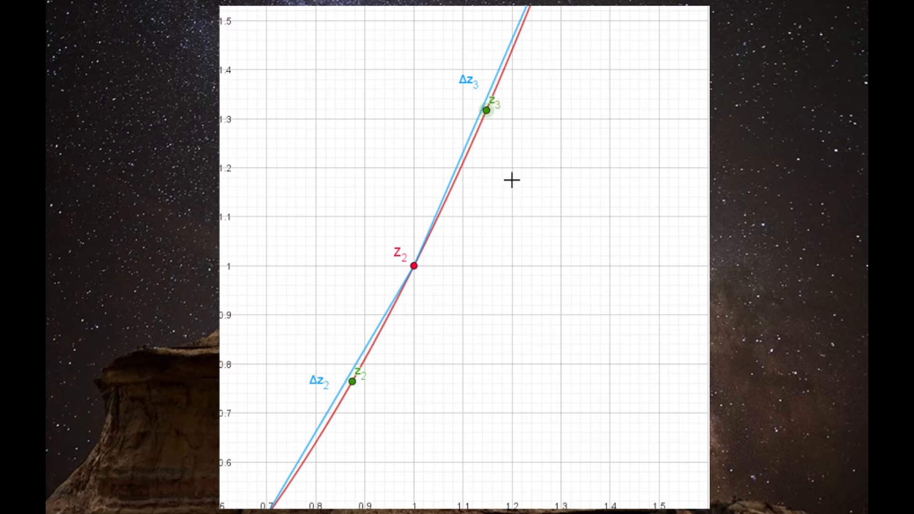
{"action": "left_click_drag", "start_coordinate": [516, 167], "coordinate": [465, 320]}
{"action": "left_click_drag", "start_coordinate": [435, 275], "coordinate": [422, 374]}
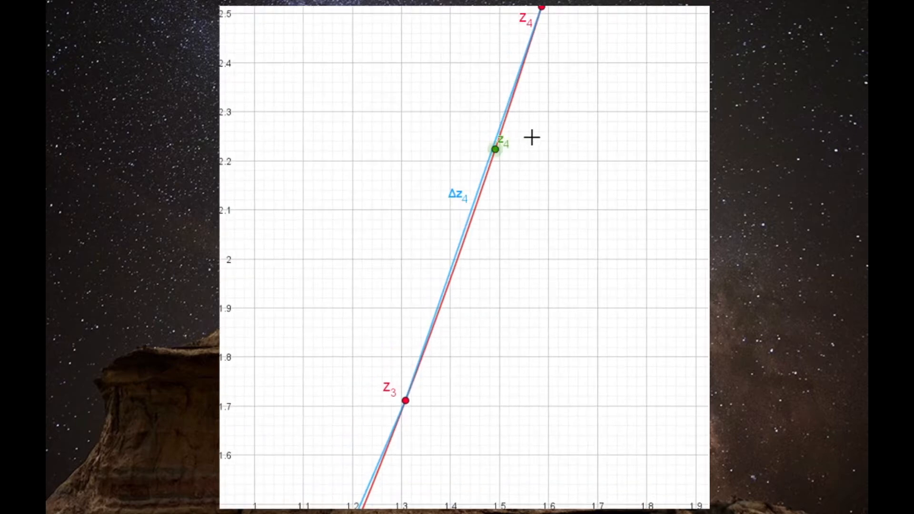
{"action": "scroll", "coordinate": [530, 136], "scroll_direction": "up", "scroll_amount": 5}
{"action": "left_click_drag", "start_coordinate": [533, 204], "coordinate": [518, 341]}
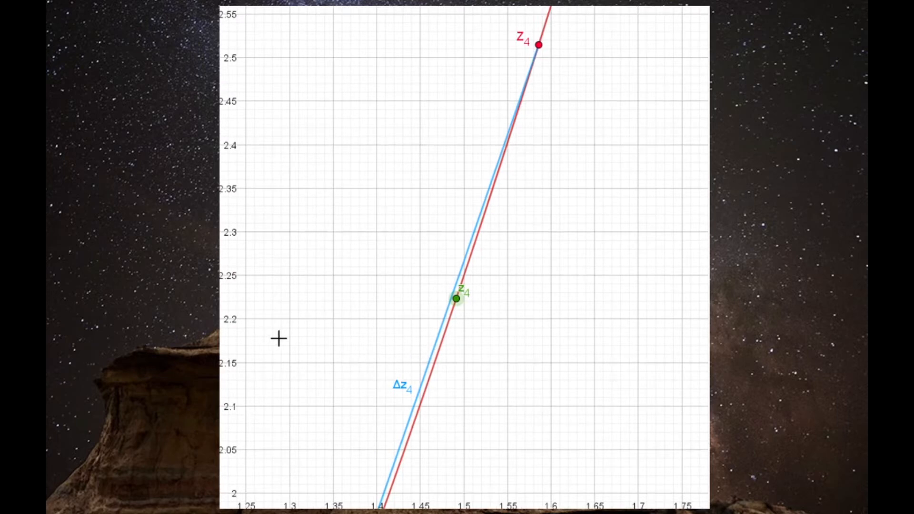
Place the sample point zn on the curve between Zn-1 and Zn
{"action": "scroll", "coordinate": [384, 321], "scroll_direction": "down", "scroll_amount": 10}
{"action": "left_click_drag", "start_coordinate": [556, 237], "coordinate": [555, 244]}
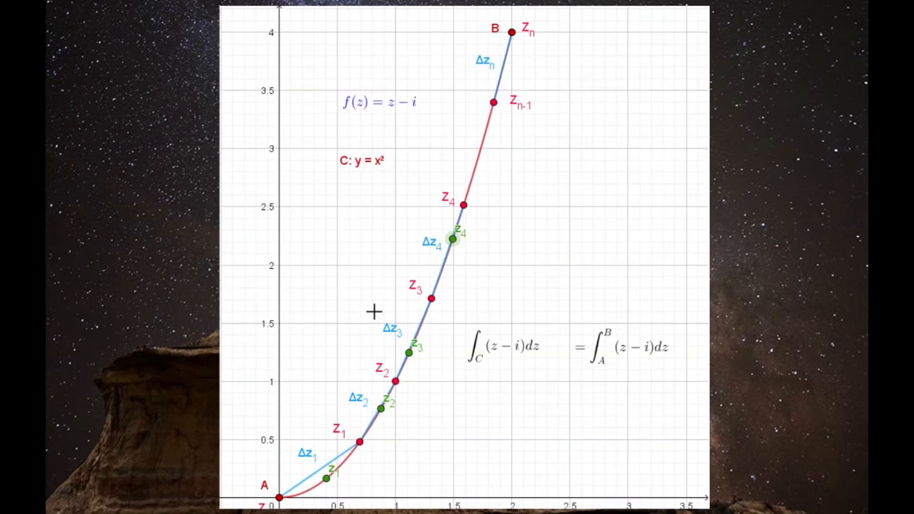
{"action": "left_click", "coordinate": [500, 75]}
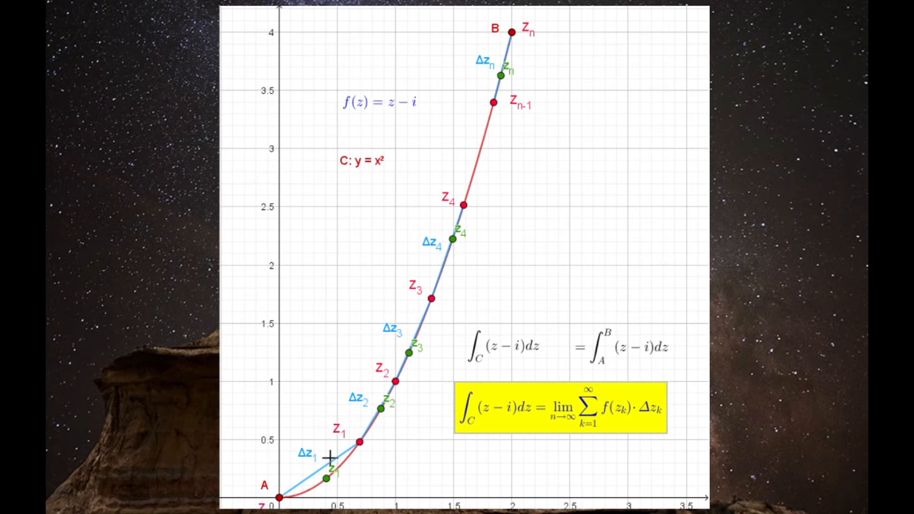
Examine the chord Δz1 against the curve between Z0 and Z1
{"action": "scroll", "coordinate": [309, 471], "scroll_direction": "up", "scroll_amount": 2}
{"action": "scroll", "coordinate": [310, 470], "scroll_direction": "up", "scroll_amount": 5}
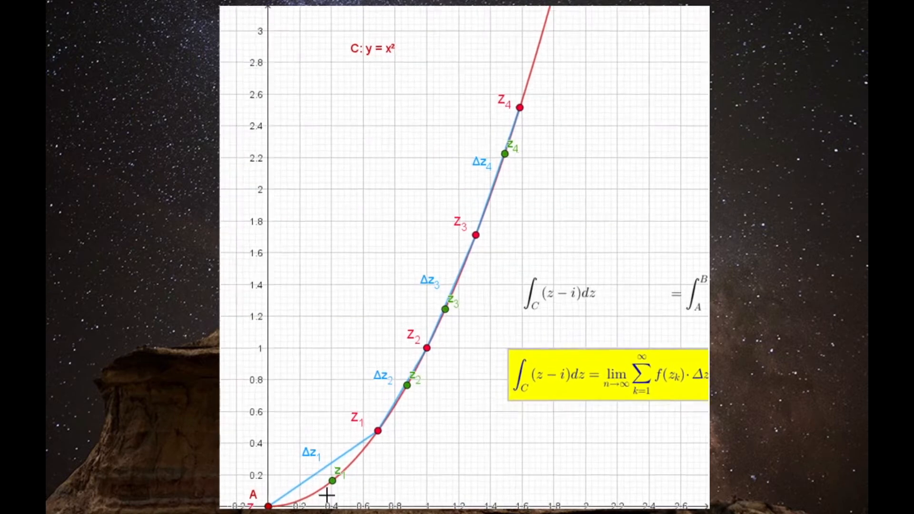
{"action": "left_click_drag", "start_coordinate": [451, 357], "coordinate": [481, 357]}
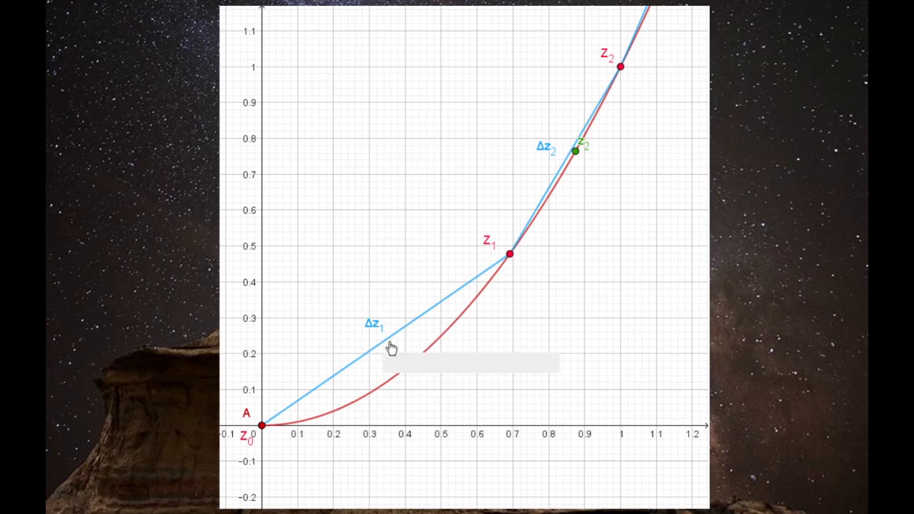
{"action": "scroll", "coordinate": [349, 436], "scroll_direction": "down", "scroll_amount": 6}
{"action": "scroll", "coordinate": [488, 345], "scroll_direction": "down", "scroll_amount": 4}
{"action": "left_click_drag", "start_coordinate": [488, 345], "coordinate": [445, 463]}
{"action": "left_click_drag", "start_coordinate": [496, 241], "coordinate": [516, 235]}
{"action": "left_click_drag", "start_coordinate": [583, 342], "coordinate": [560, 341]}
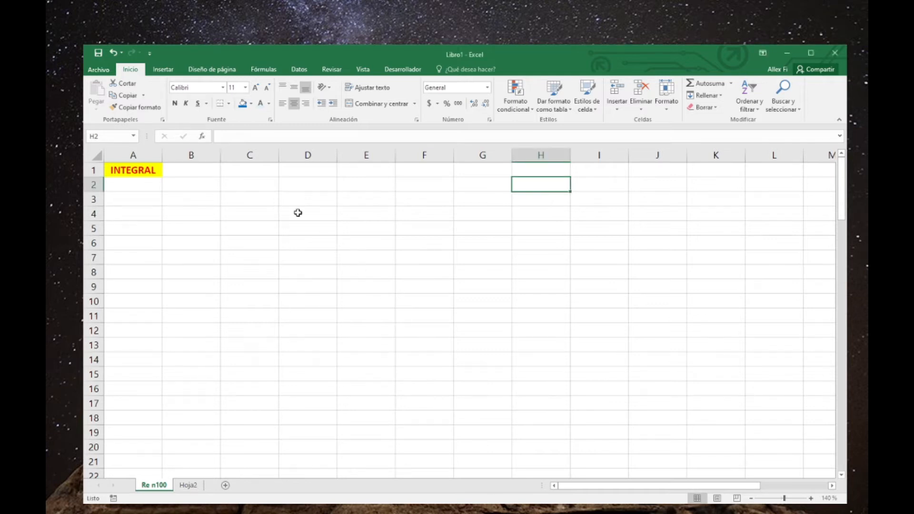
Switch to the Excel worksheet and enter the heading n in B2 with the starting values 0 and 1 below it
{"action": "left_click", "coordinate": [192, 185]}
{"action": "type", "text": "n"}
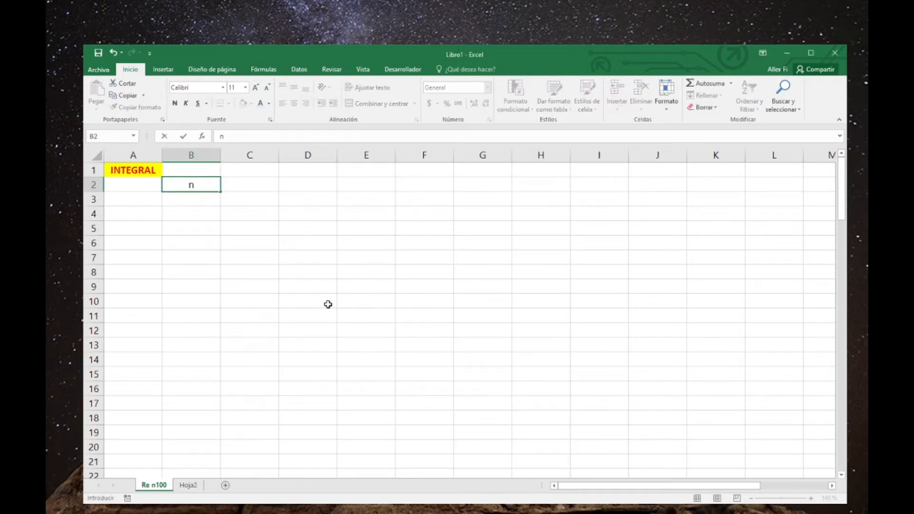
{"action": "key", "text": "Return"}
{"action": "type", "text": "0"}
{"action": "key", "text": "Return"}
{"action": "type", "text": "1"}
{"action": "key", "text": "Return"}
Extend the n series in column B down to 100 in B103 and check both ends of it
{"action": "mouse_move", "coordinate": [192, 199]}
{"action": "left_mouse_down"}
{"action": "mouse_move", "coordinate": [221, 495]}
{"action": "mouse_move", "coordinate": [220, 421]}
{"action": "left_mouse_up"}
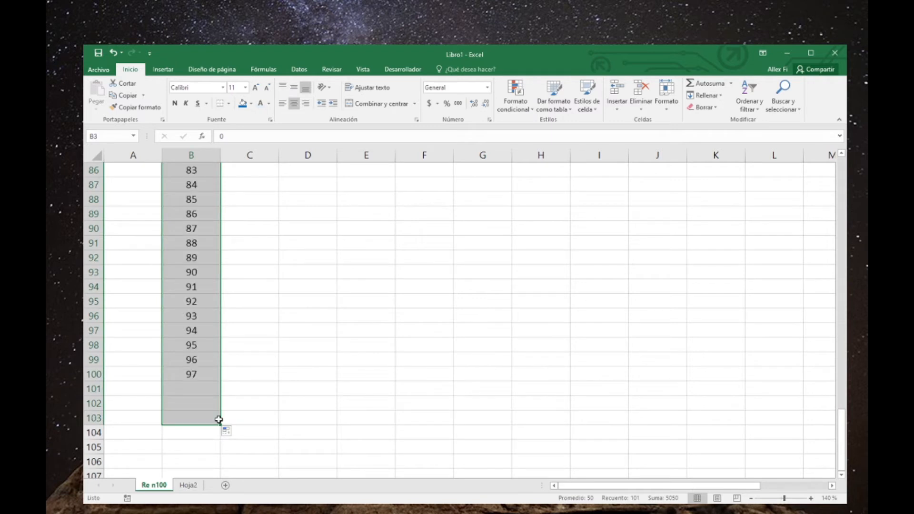
{"action": "left_click", "coordinate": [208, 419]}
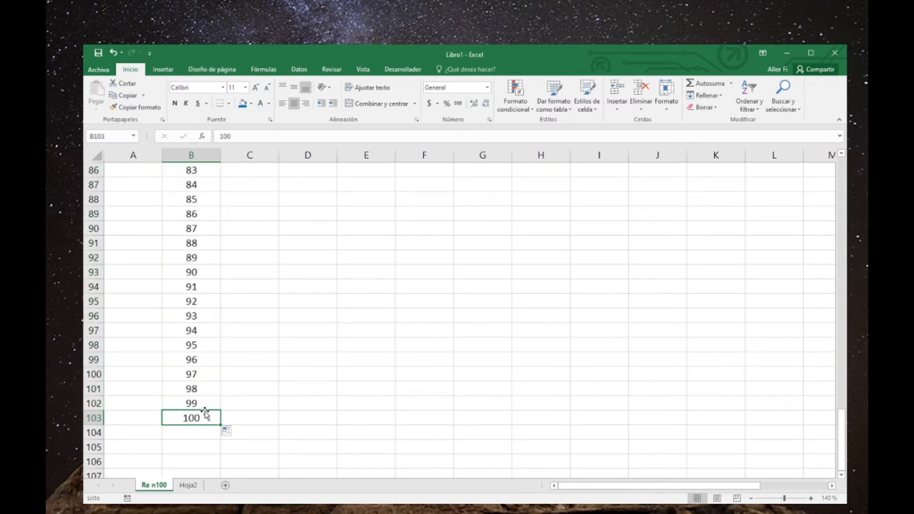
{"action": "key", "text": "ctrl+Up"}
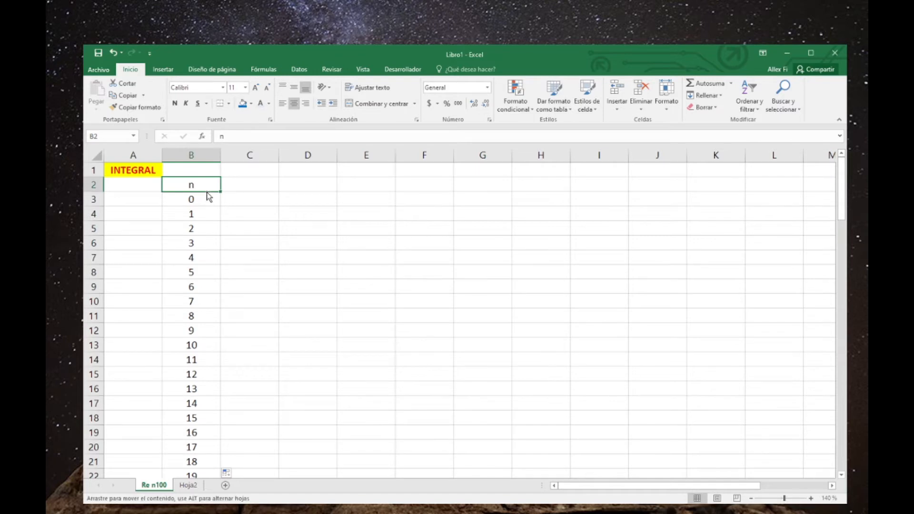
{"action": "double_click", "coordinate": [207, 193]}
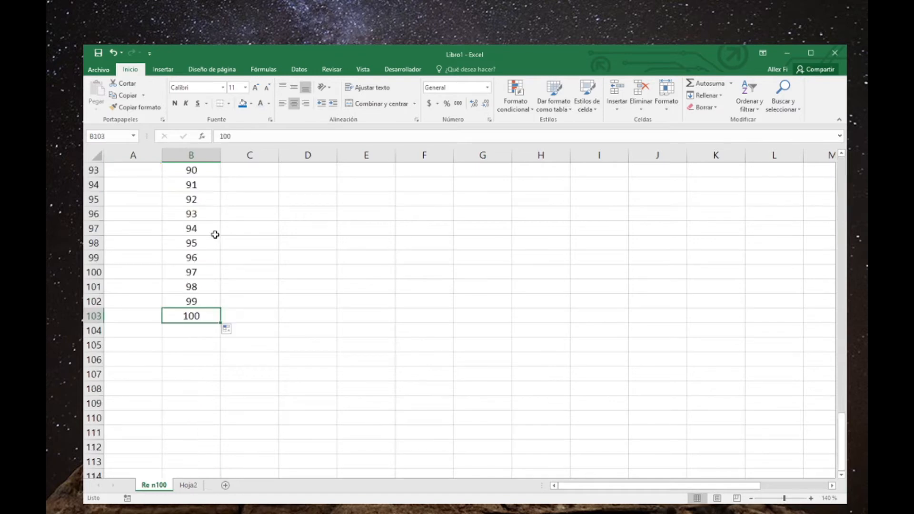
{"action": "double_click", "coordinate": [204, 309]}
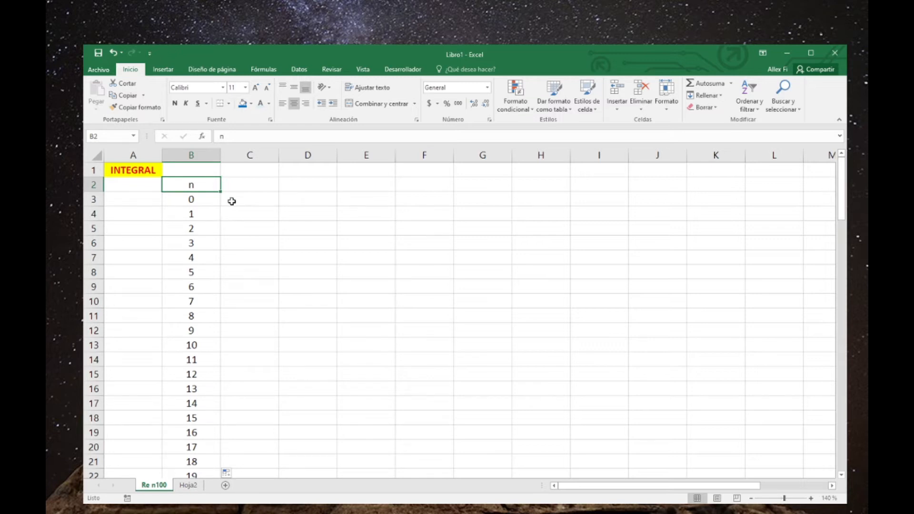
Add the heading Zn centred across C1:D1, with the subheadings Xn in C2 and Yn in D2
{"action": "left_click", "coordinate": [265, 171]}
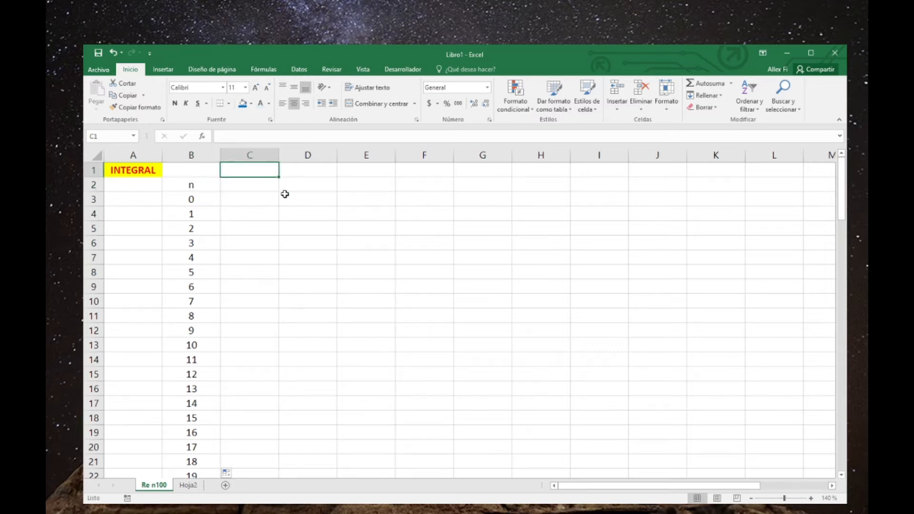
{"action": "type", "text": "Zn"}
{"action": "key", "text": "Return"}
{"action": "type", "text": "X"}
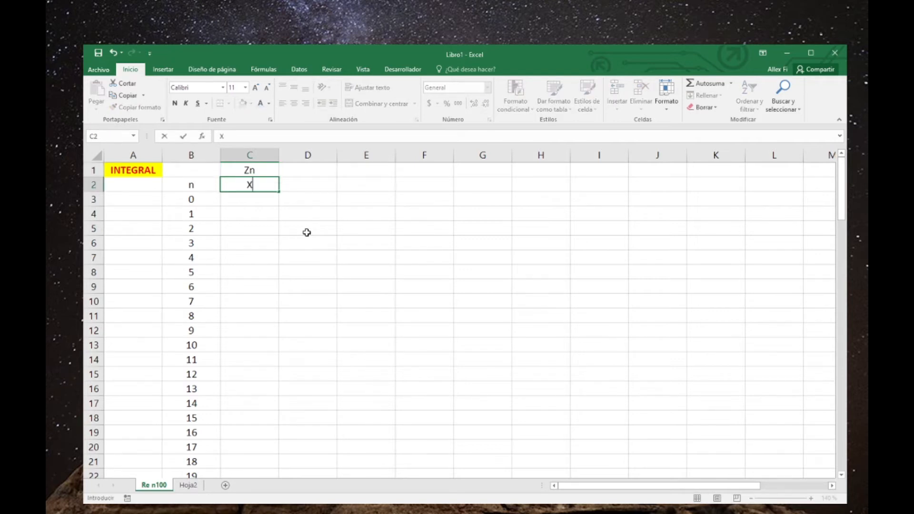
{"action": "type", "text": "n"}
{"action": "key", "text": "Tab"}
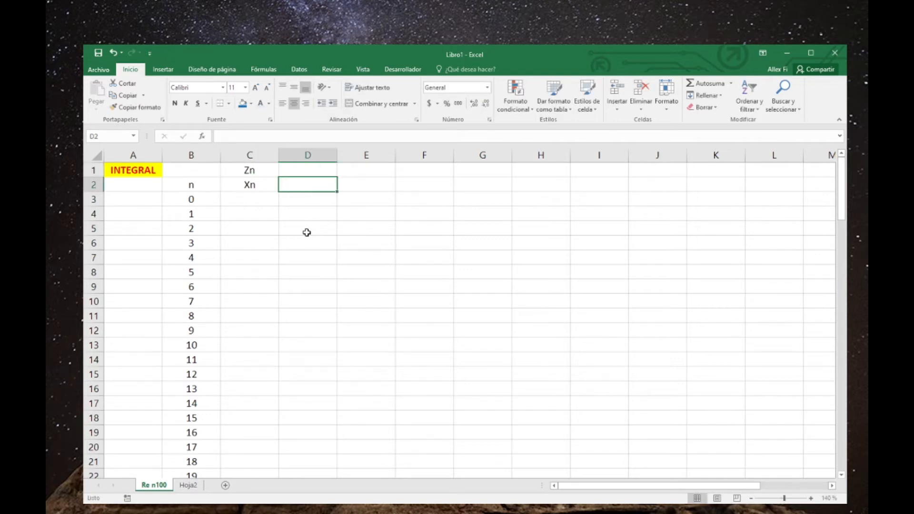
{"action": "type", "text": "Yn"}
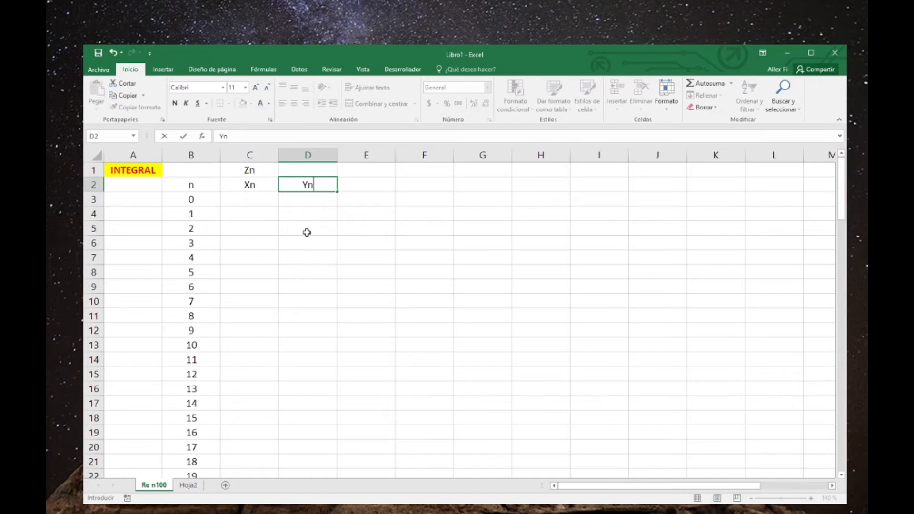
Shade cell C3 blue and enter 0 in it as the first Xn value
{"action": "left_click", "coordinate": [241, 198]}
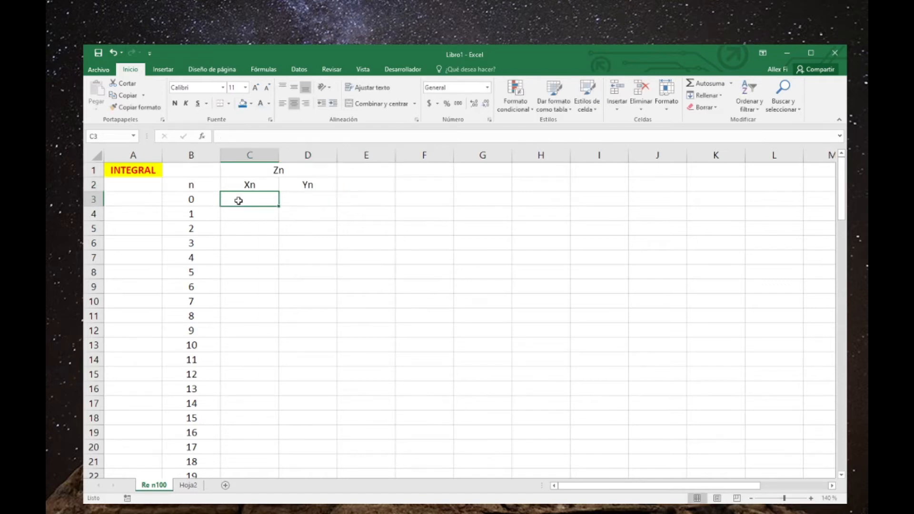
{"action": "left_click", "coordinate": [241, 104]}
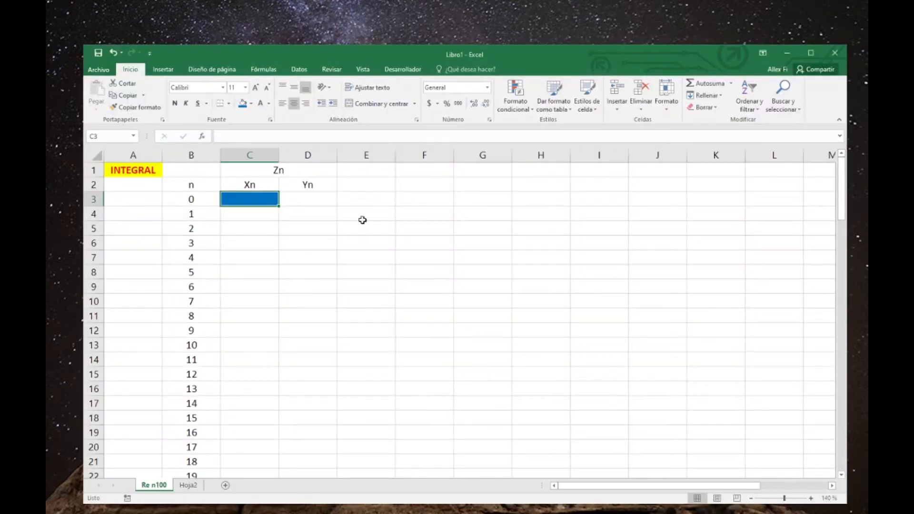
{"action": "type", "text": "0"}
{"action": "key", "text": "Tab"}
{"action": "left_click", "coordinate": [262, 195]}
Calculate the first Yn value in D3 with the formula =C3^2
{"action": "left_click", "coordinate": [314, 201]}
{"action": "type", "text": "="}
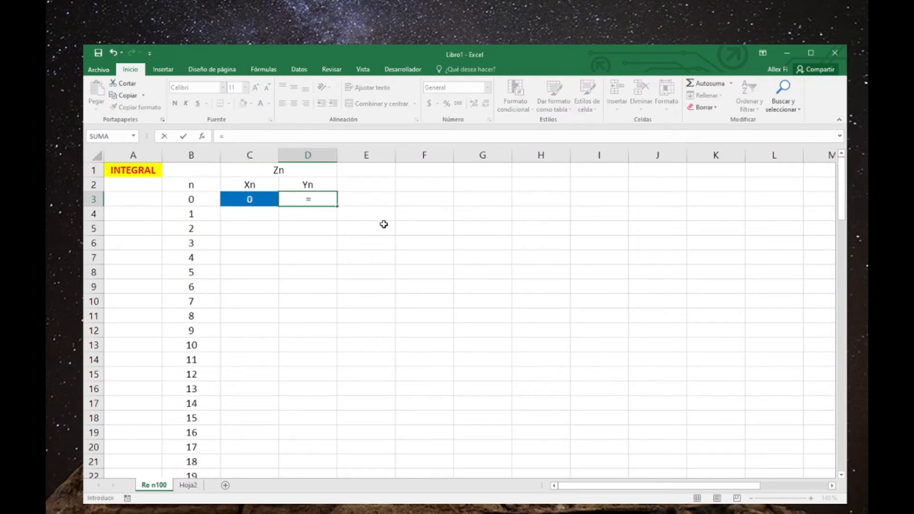
{"action": "left_click", "coordinate": [261, 198]}
{"action": "type", "text": "^"}
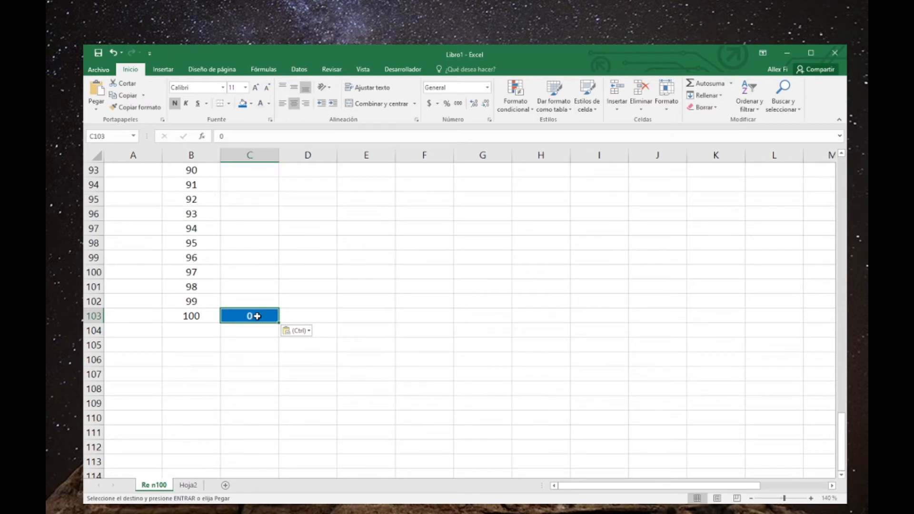
Set C103 to 2 with C3's blue formatting and copy the Yn formula from D3 into D103
{"action": "key", "text": "Escape"}
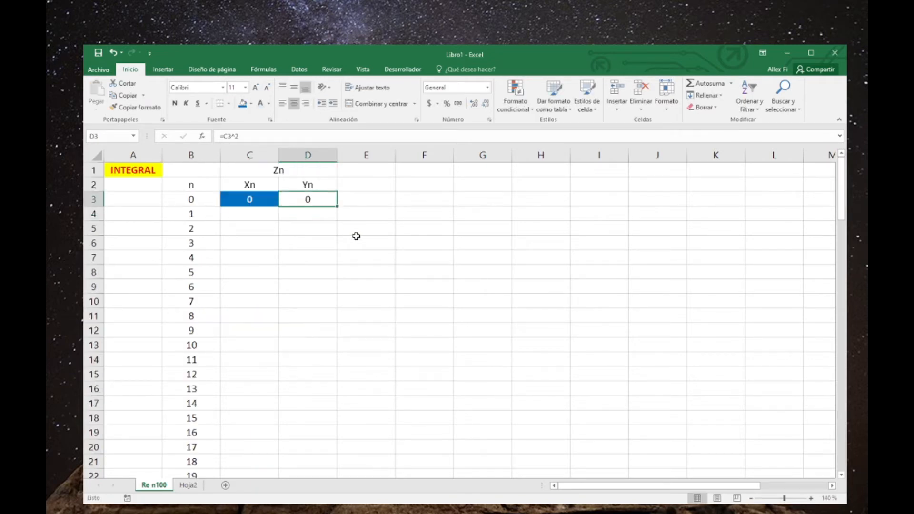
{"action": "key", "text": "ctrl+c"}
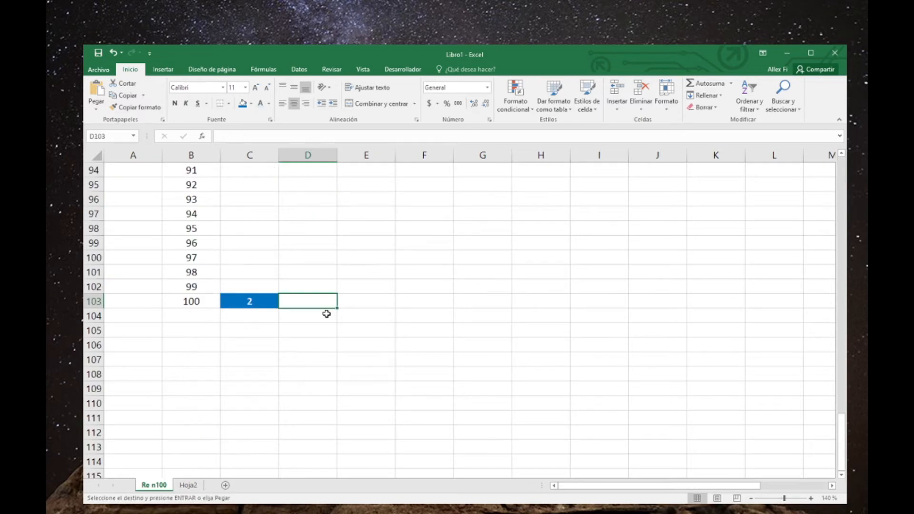
{"action": "key", "text": "ctrl+v"}
{"action": "double_click", "coordinate": [318, 300]}
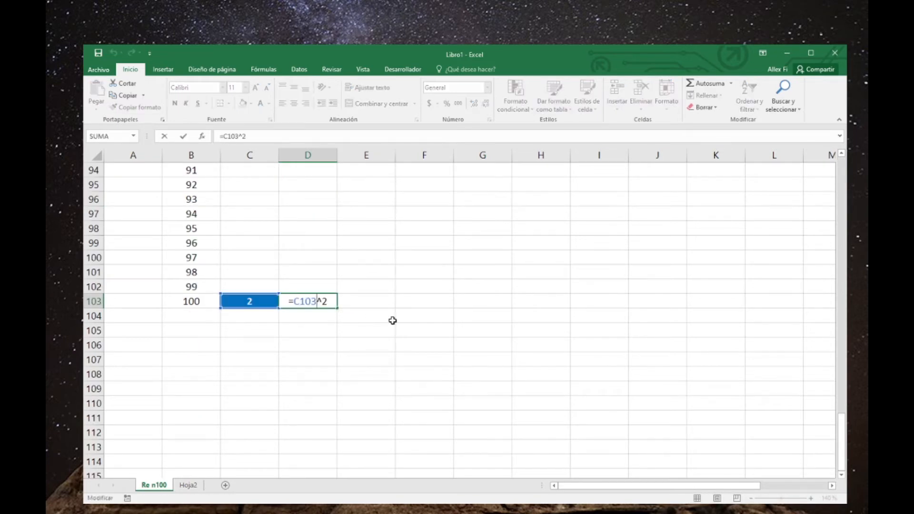
{"action": "key", "text": "Escape"}
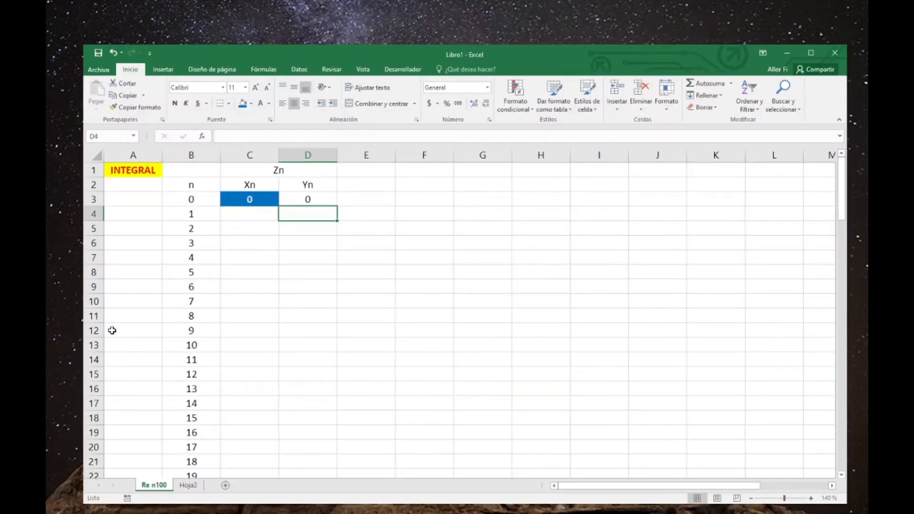
Split the worksheet window above row 12 and show the table's end at row 103 in the second pane
{"action": "left_click", "coordinate": [112, 330]}
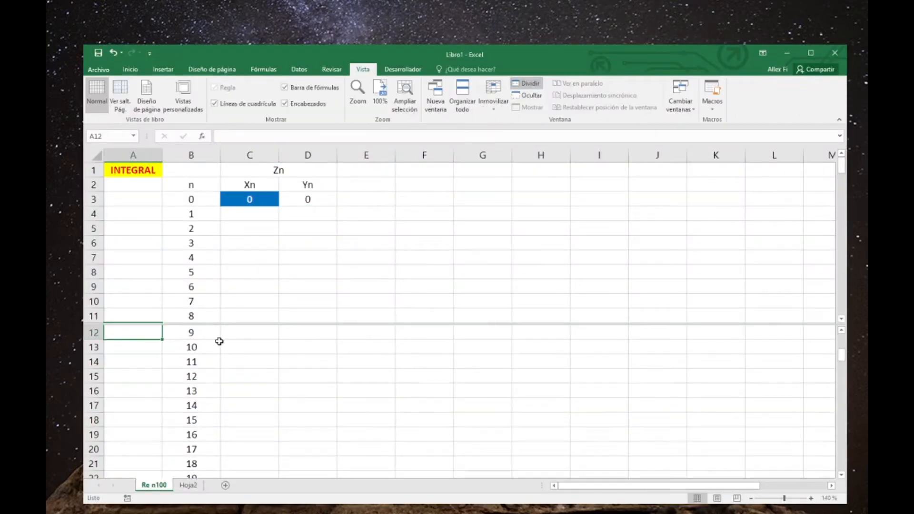
{"action": "left_click", "coordinate": [201, 333]}
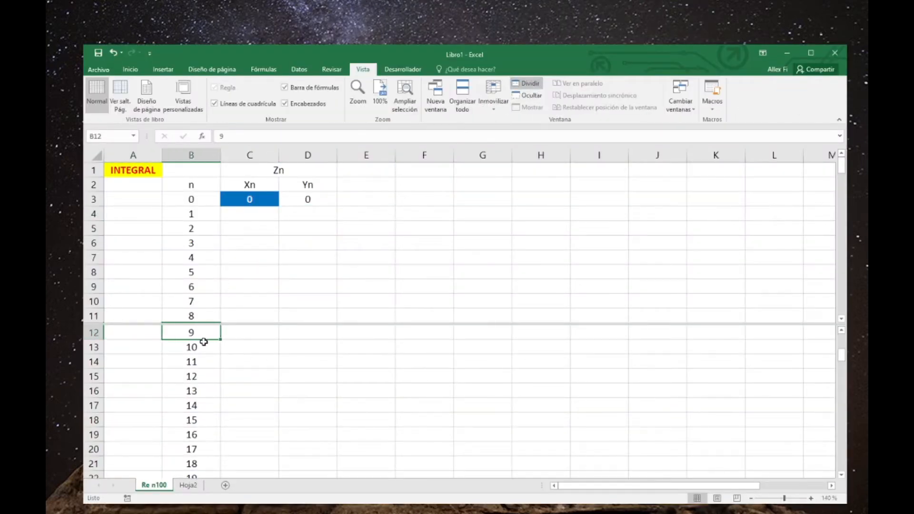
{"action": "key", "text": "ctrl+Down"}
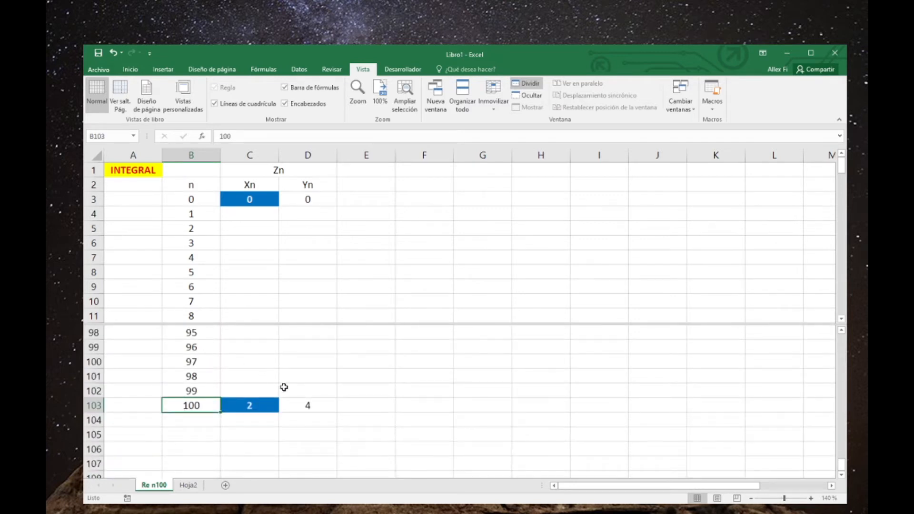
{"action": "scroll", "coordinate": [283, 391], "scroll_direction": "up", "scroll_amount": 1}
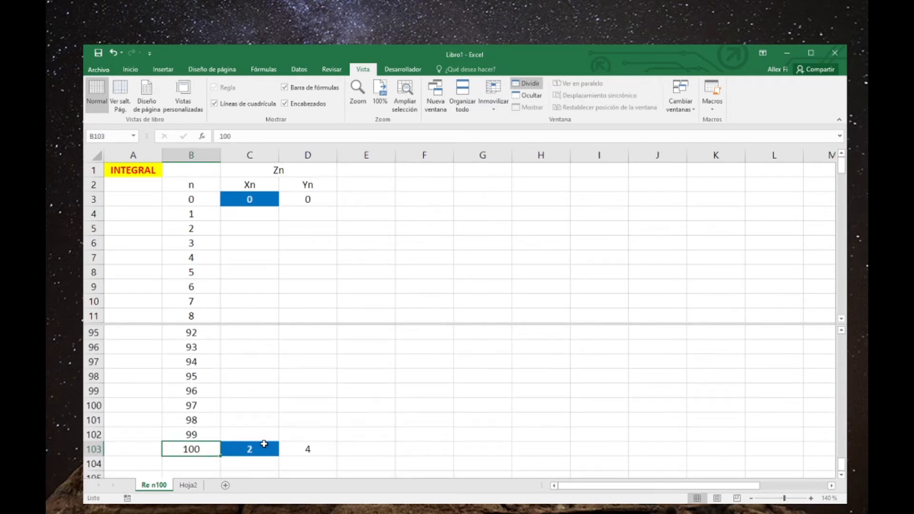
{"action": "left_click", "coordinate": [266, 199]}
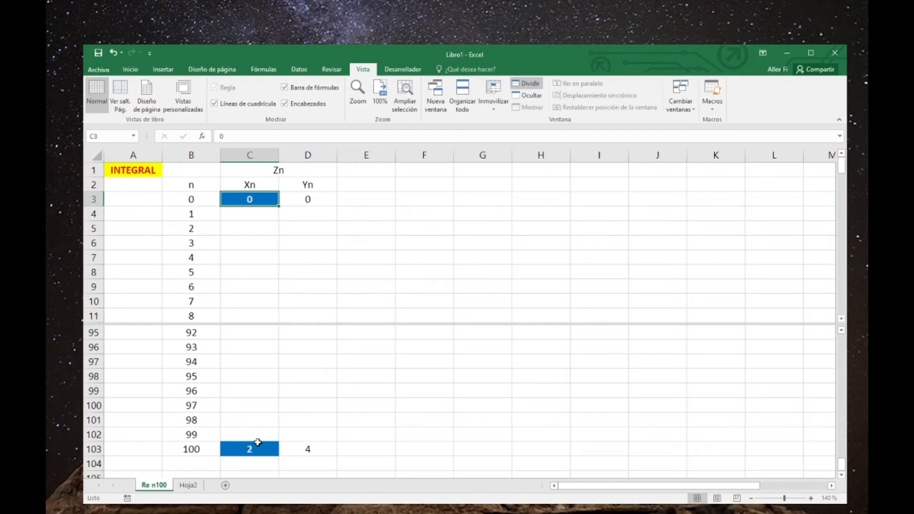
Label A2 as a and calculate the step size in A3 with the formula =(C103-C3)/B103
{"action": "left_click", "coordinate": [145, 188]}
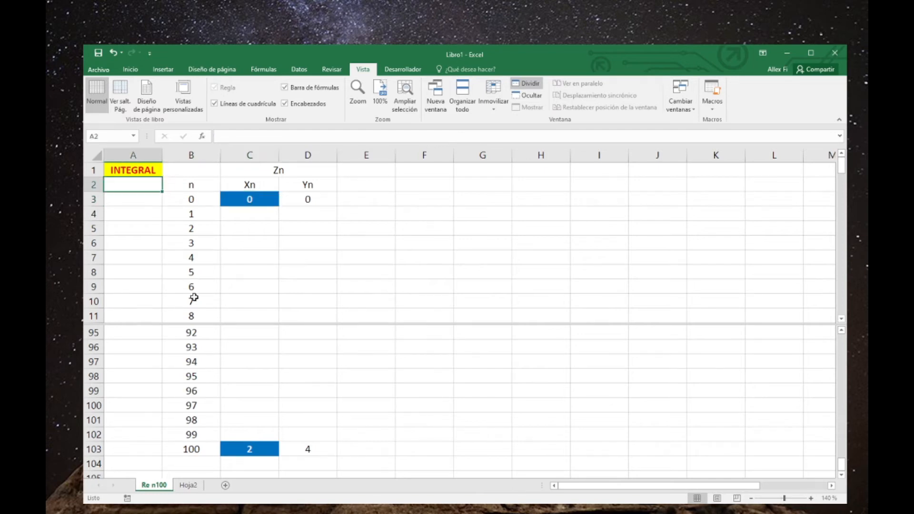
{"action": "type", "text": "a"}
{"action": "key", "text": "Return"}
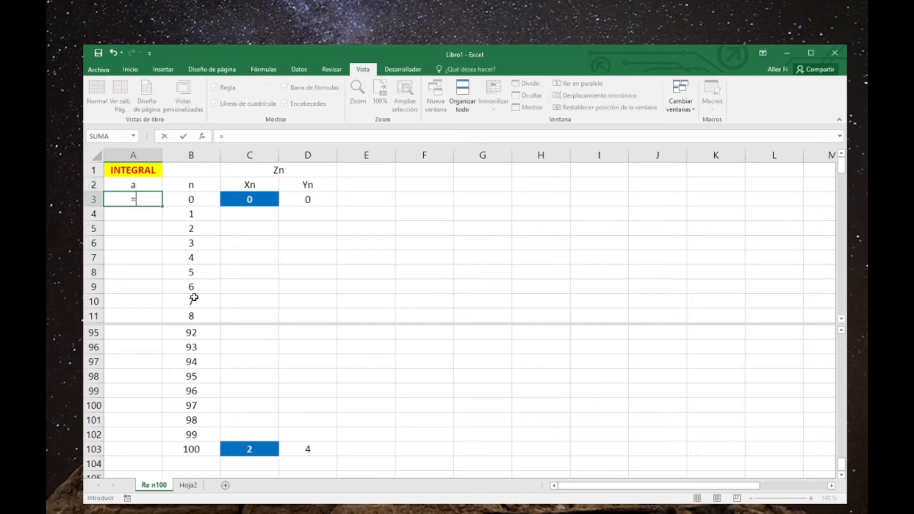
{"action": "type", "text": "=("}
{"action": "left_click", "coordinate": [262, 447]}
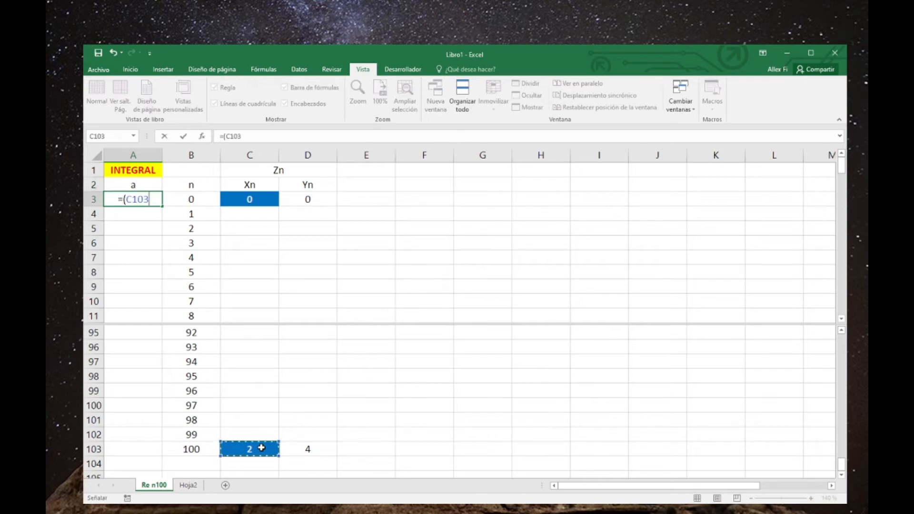
{"action": "type", "text": "-"}
{"action": "left_click", "coordinate": [259, 199]}
{"action": "type", "text": ")/"}
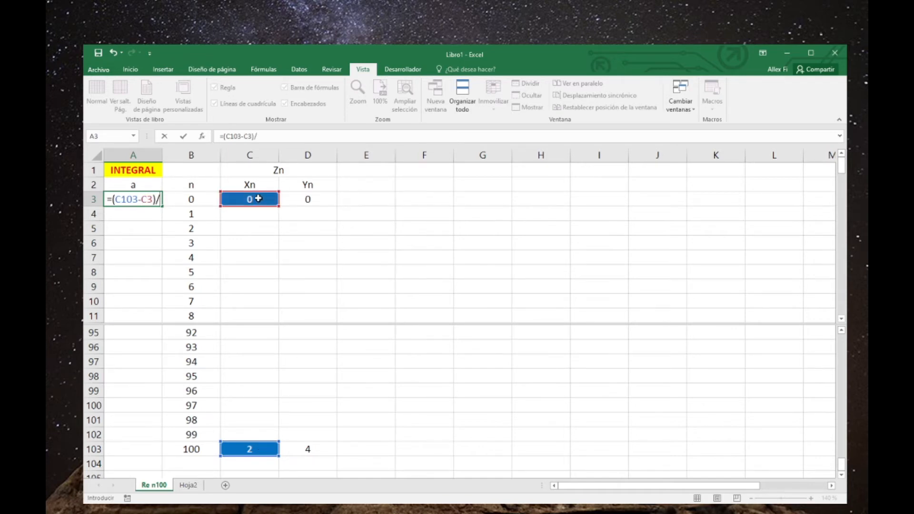
{"action": "left_click", "coordinate": [193, 449]}
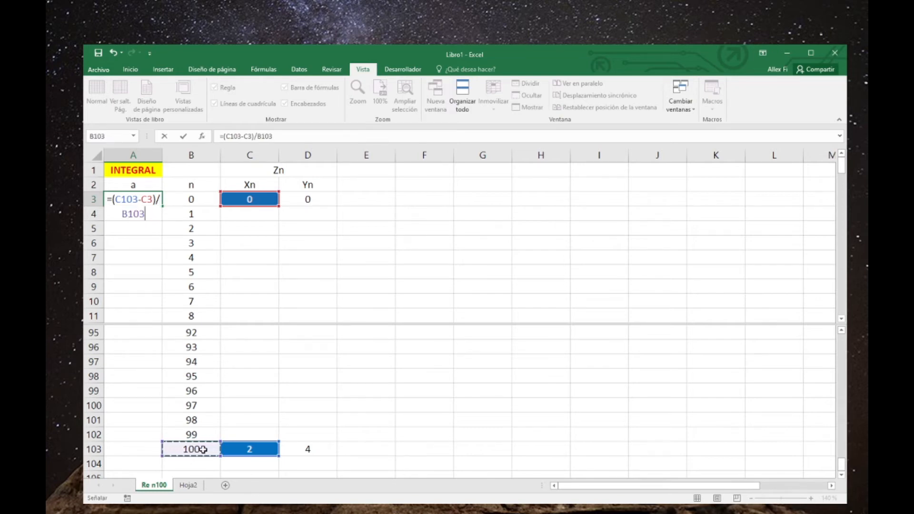
{"action": "key", "text": "Return"}
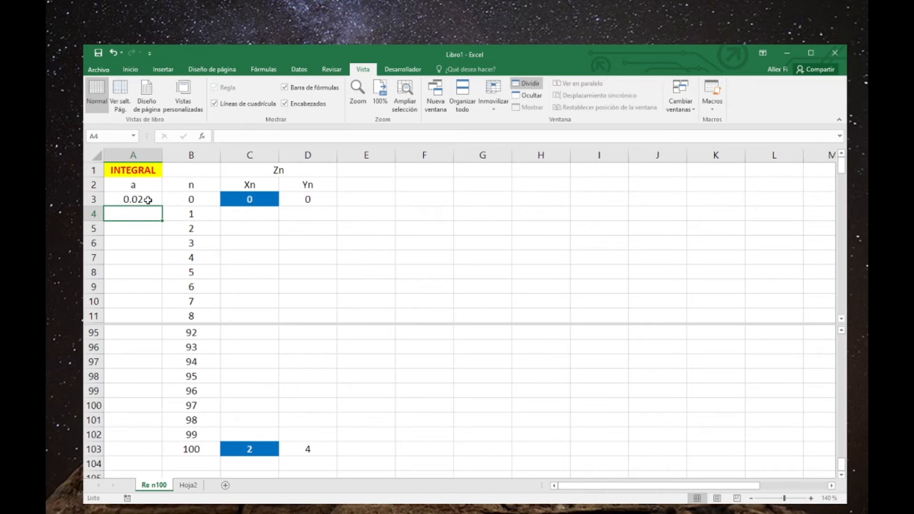
Enter =C3+$A$3 in C4 and fill the Xn formula down to C102
{"action": "left_click", "coordinate": [256, 214]}
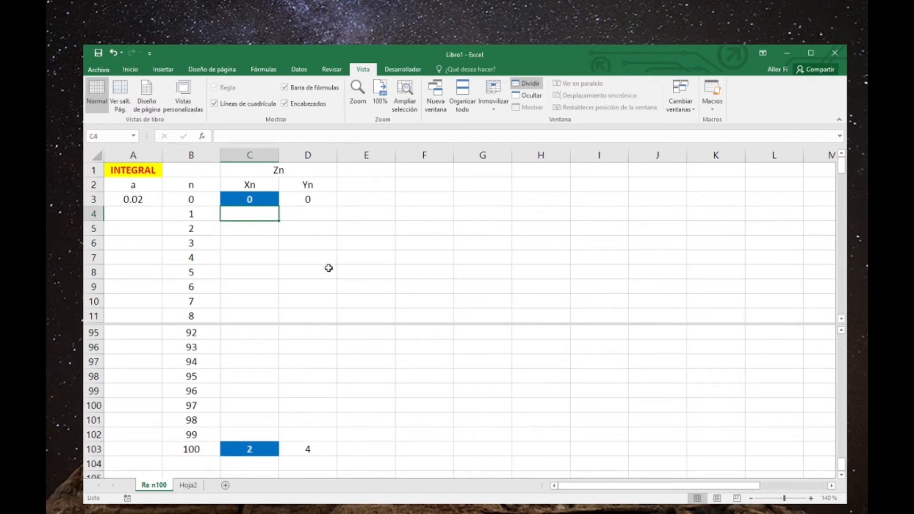
{"action": "type", "text": "="}
{"action": "left_click", "coordinate": [267, 199]}
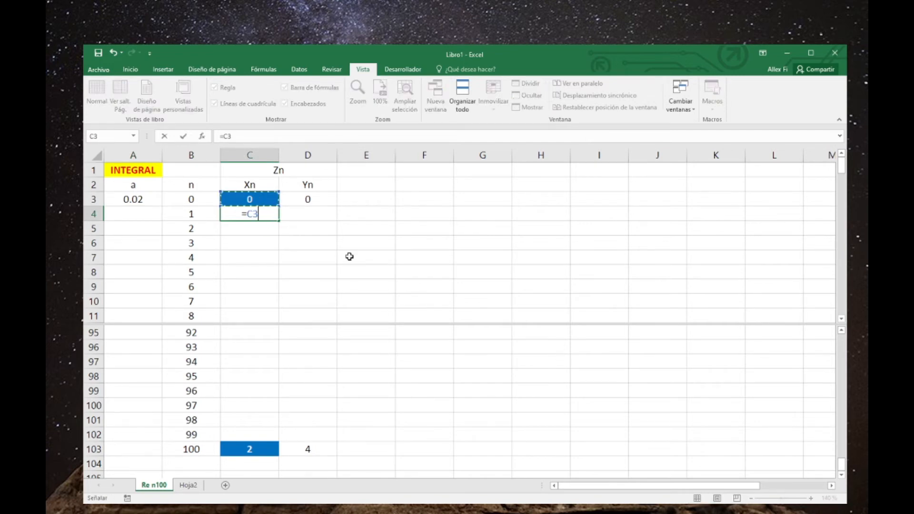
{"action": "type", "text": "+"}
{"action": "left_click", "coordinate": [128, 199]}
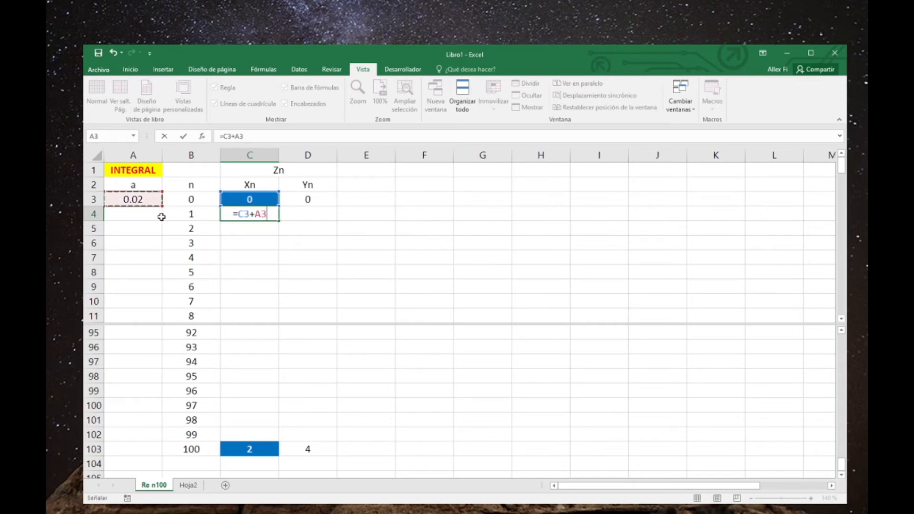
{"action": "key", "text": "F4"}
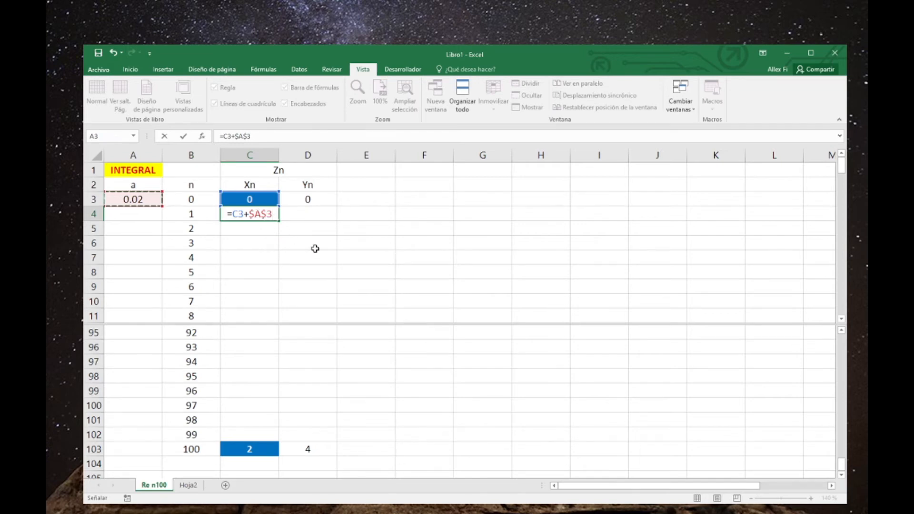
{"action": "key", "text": "ctrl+Return"}
{"action": "left_click_drag", "start_coordinate": [280, 222], "coordinate": [218, 297]}
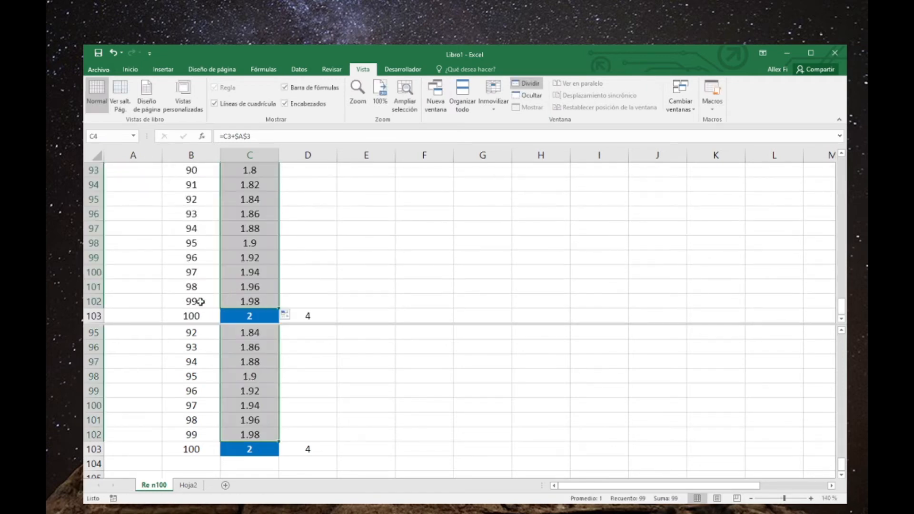
{"action": "left_click", "coordinate": [259, 300]}
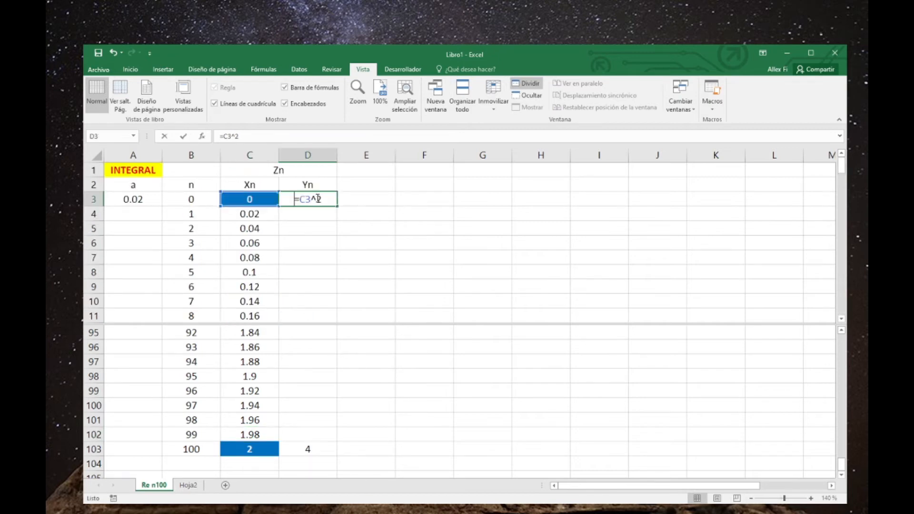
Check the Yn formula in D3 and fill it down through D102
{"action": "double_click", "coordinate": [317, 198]}
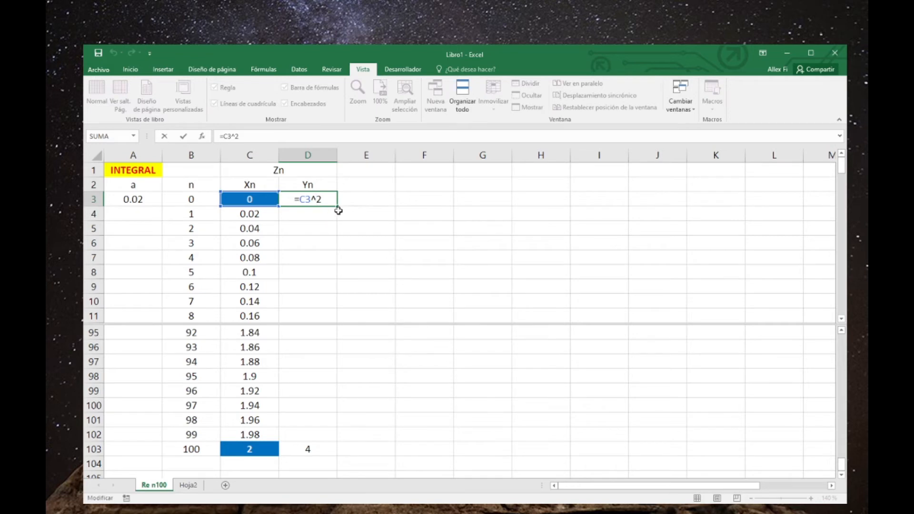
{"action": "key", "text": "Return"}
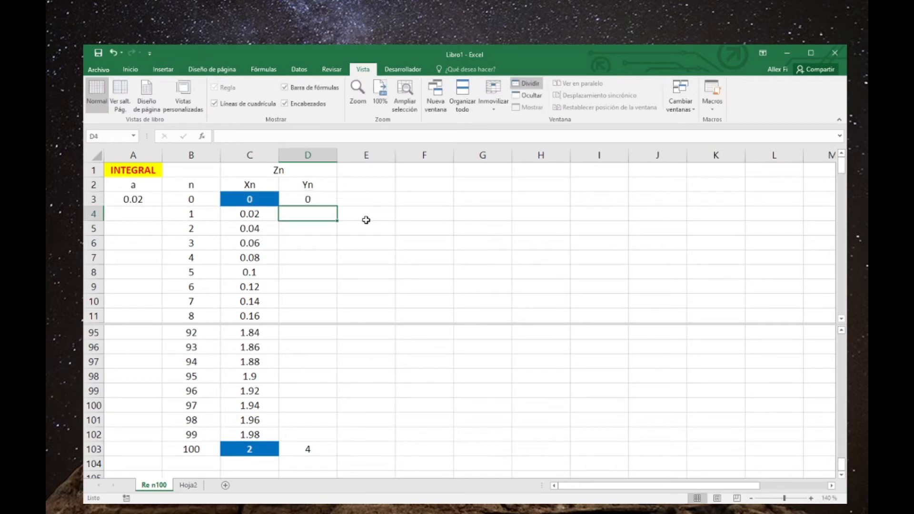
{"action": "left_click", "coordinate": [323, 200]}
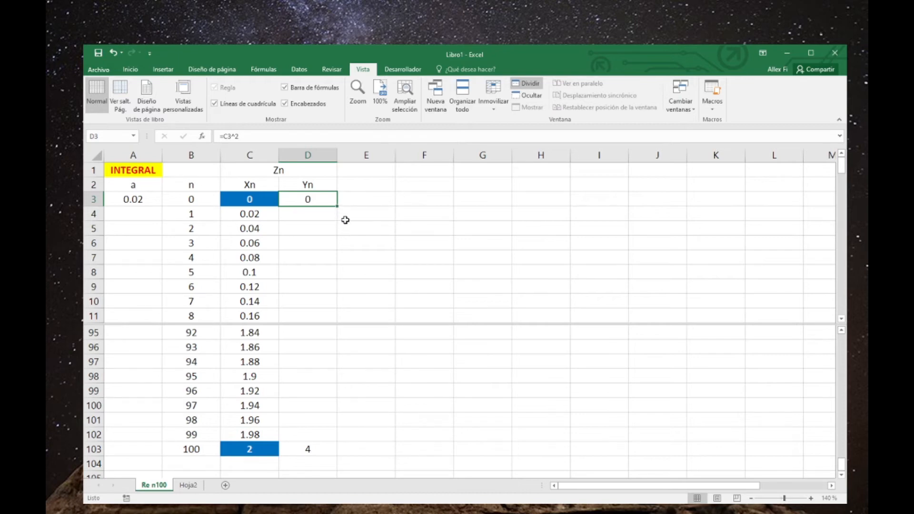
{"action": "double_click", "coordinate": [337, 206]}
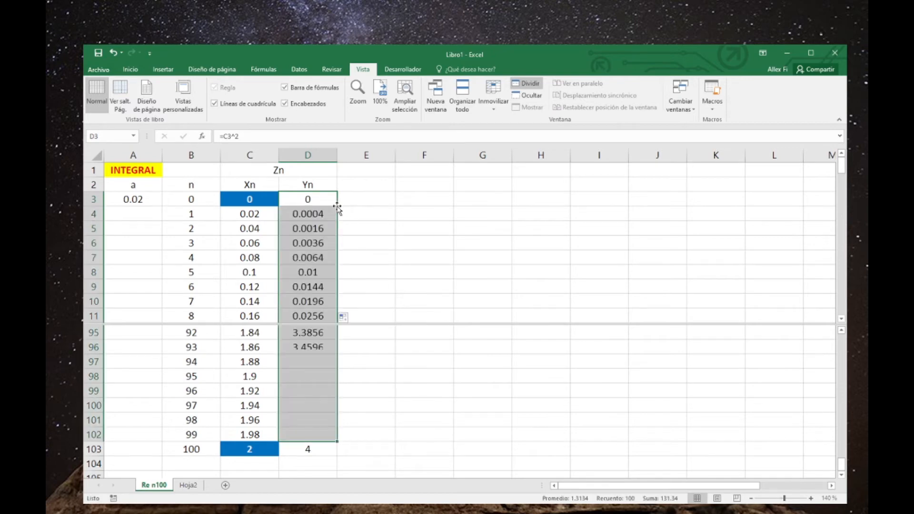
{"action": "left_click", "coordinate": [333, 212]}
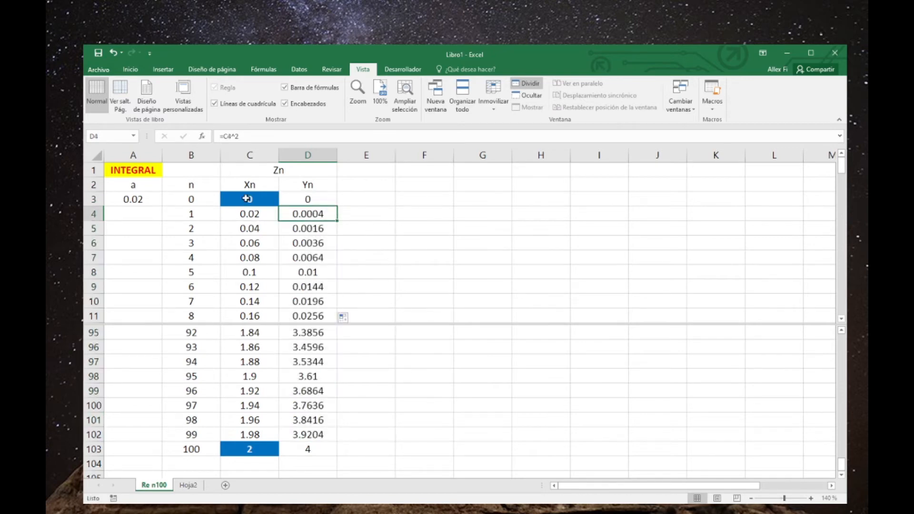
Insert a markers-only scatter chart of the Xn and Yn values in C3:D103
{"action": "left_click_drag", "start_coordinate": [257, 200], "coordinate": [297, 300]}
{"action": "scroll", "coordinate": [304, 198], "scroll_direction": "up", "scroll_amount": 20}
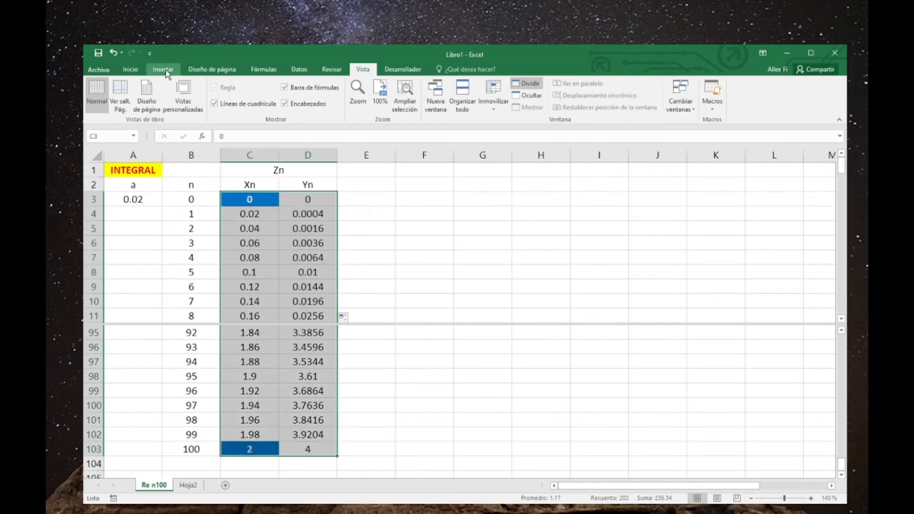
{"action": "left_click", "coordinate": [162, 70]}
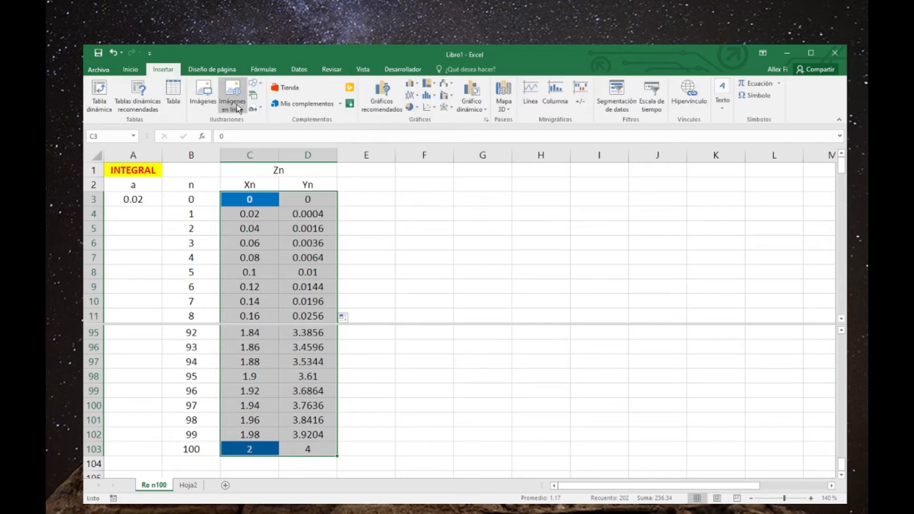
{"action": "left_click", "coordinate": [435, 109]}
{"action": "left_click", "coordinate": [441, 145]}
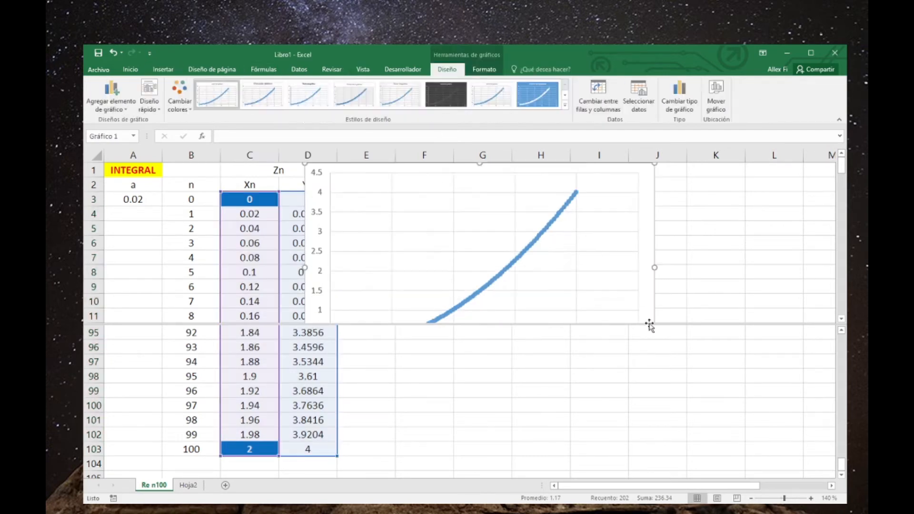
Remove the window split, then make the chart taller and narrower and place it clear of the table's data columns
{"action": "double_click", "coordinate": [649, 324]}
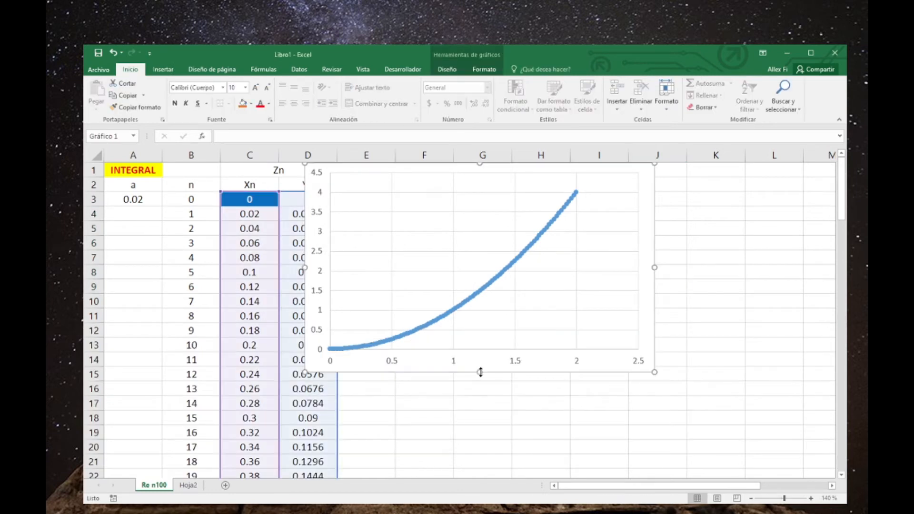
{"action": "left_click_drag", "start_coordinate": [480, 372], "coordinate": [480, 470]}
{"action": "left_click_drag", "start_coordinate": [654, 316], "coordinate": [565, 316]}
{"action": "left_click_drag", "start_coordinate": [556, 186], "coordinate": [730, 192]}
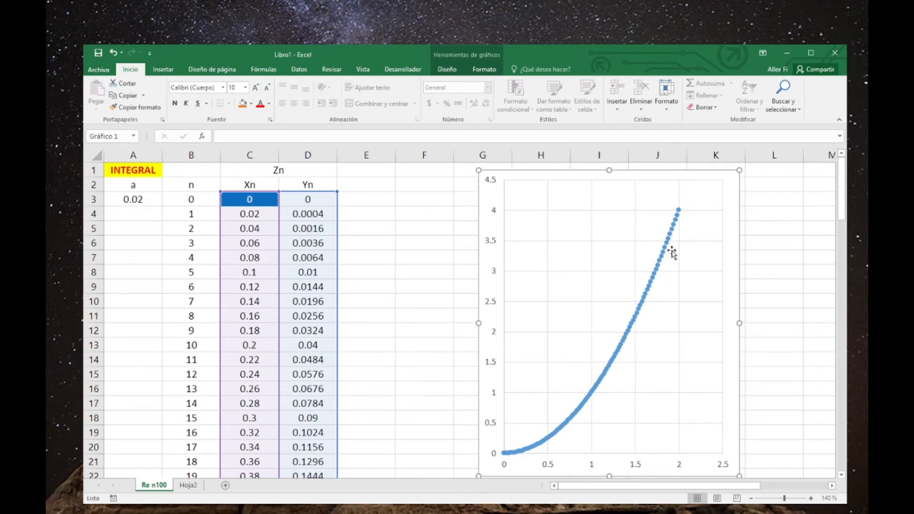
{"action": "mouse_move", "coordinate": [739, 322]}
{"action": "left_mouse_down"}
{"action": "mouse_move", "coordinate": [713, 325]}
{"action": "mouse_move", "coordinate": [730, 319]}
{"action": "left_mouse_up"}
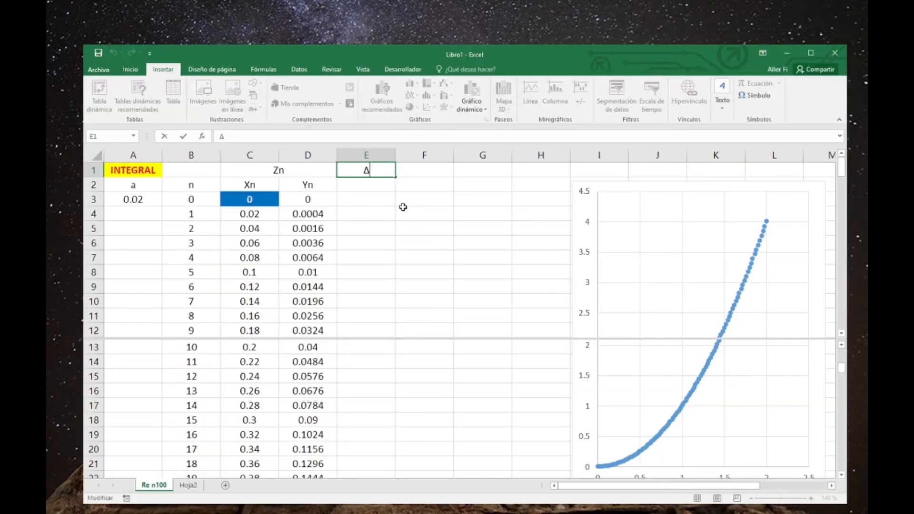
Enter the heading Δzn in E1 above columns E and F and shade E3:F3 gray
{"action": "type", "text": "zn"}
{"action": "key", "text": "Return"}
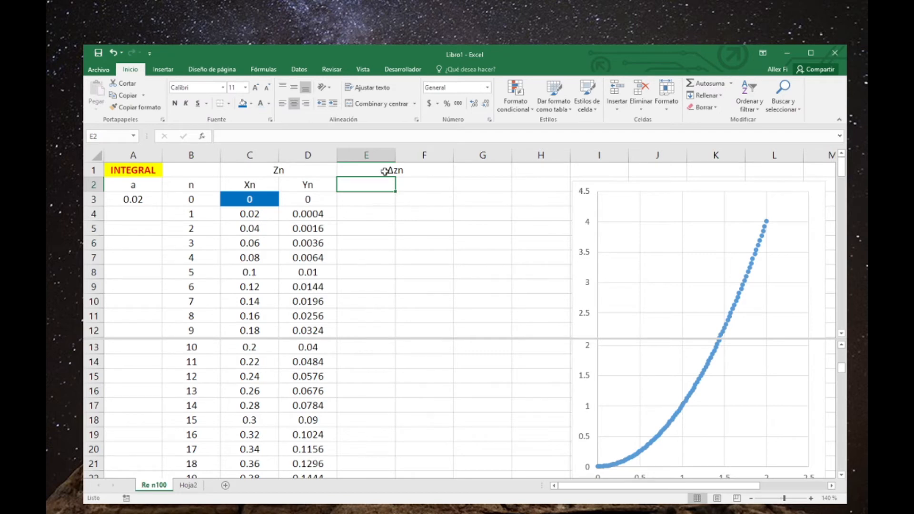
{"action": "left_click", "coordinate": [368, 199]}
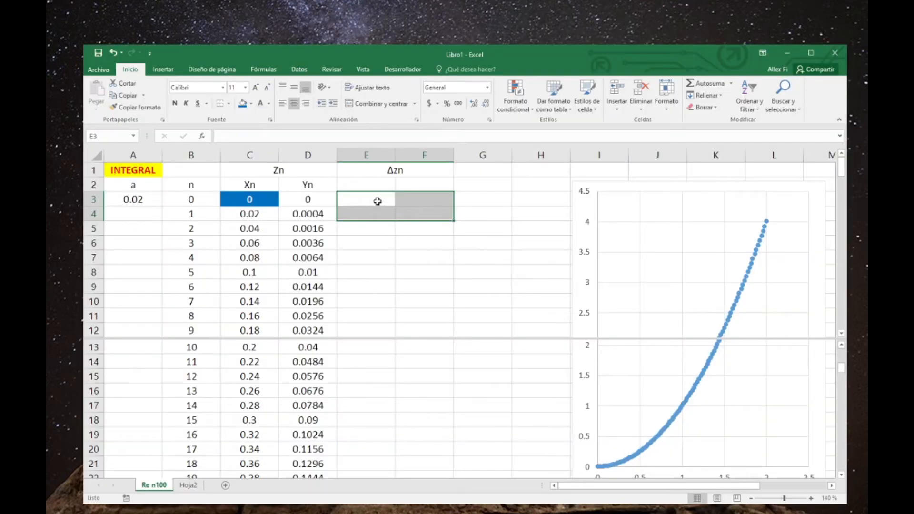
{"action": "left_click_drag", "start_coordinate": [378, 202], "coordinate": [406, 199]}
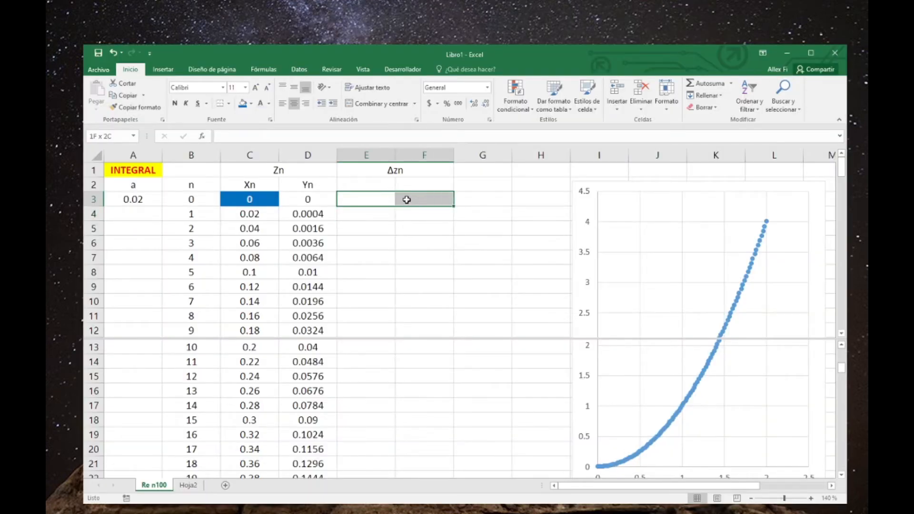
{"action": "left_click", "coordinate": [243, 104]}
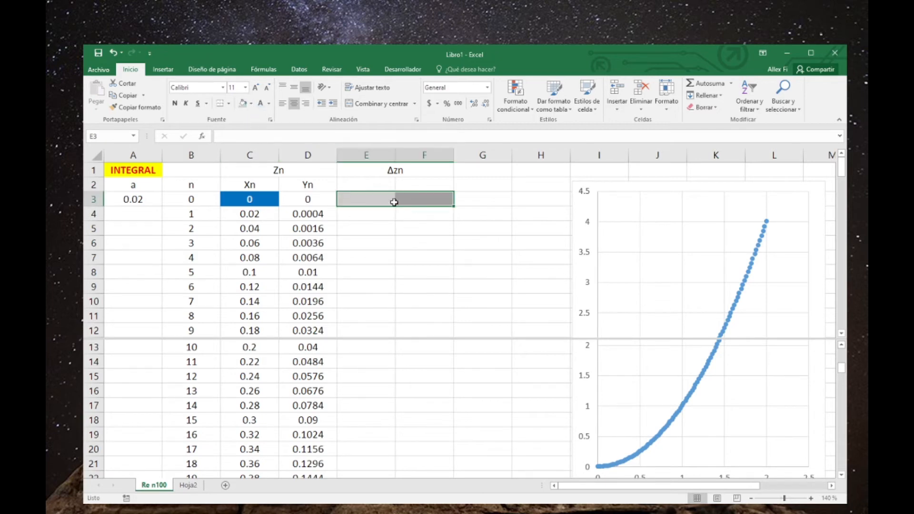
{"action": "left_click", "coordinate": [372, 213]}
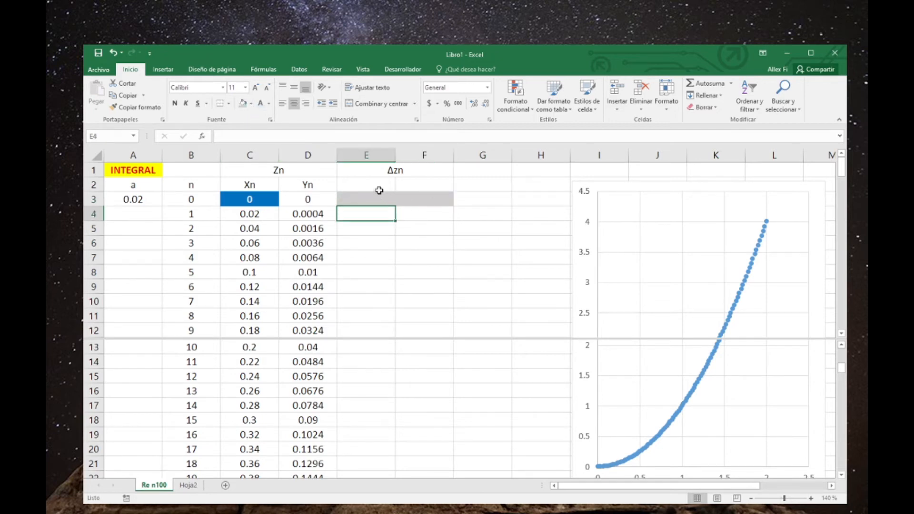
Enter the subheadings Δxn in E2 and Δyn in F2
{"action": "left_click", "coordinate": [376, 185]}
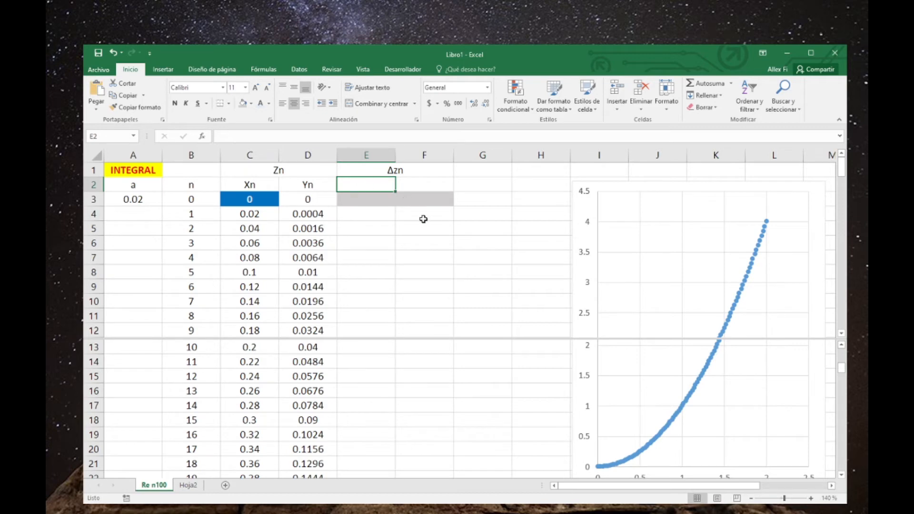
{"action": "type", "text": "Δxn"}
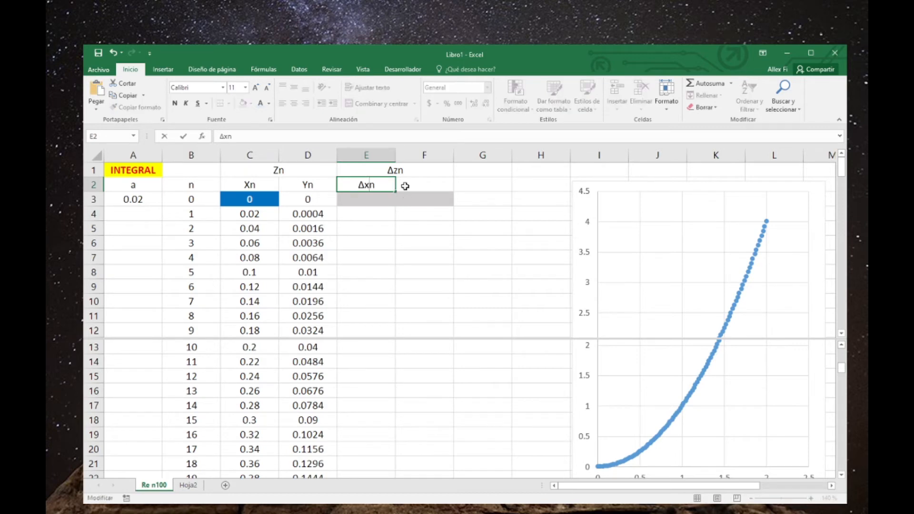
{"action": "left_click", "coordinate": [405, 186]}
{"action": "type", "text": "Δzn"}
{"action": "double_click", "coordinate": [424, 185]}
{"action": "key", "text": "Delete"}
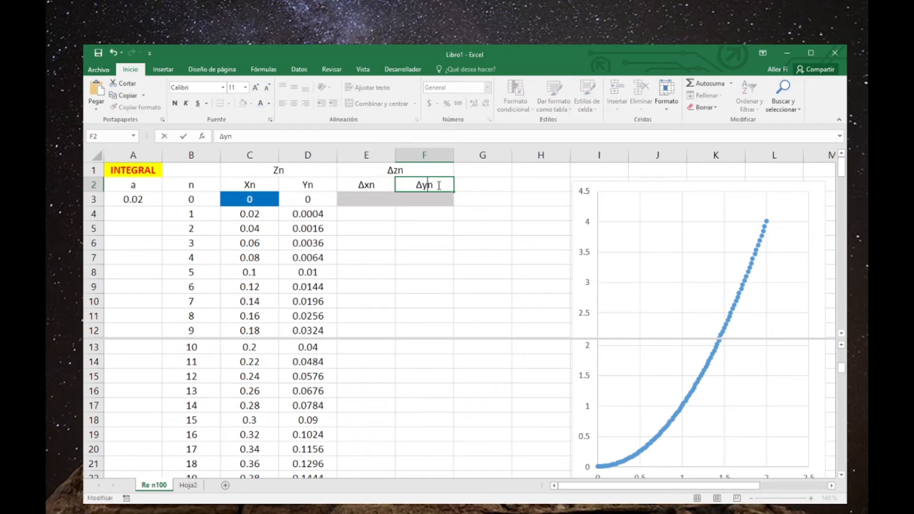
{"action": "type", "text": "y"}
{"action": "key", "text": "Return"}
Enter the formula =C4-C3 in E4 for the first Δxn increment
{"action": "left_click", "coordinate": [371, 212], "text": "ctrl"}
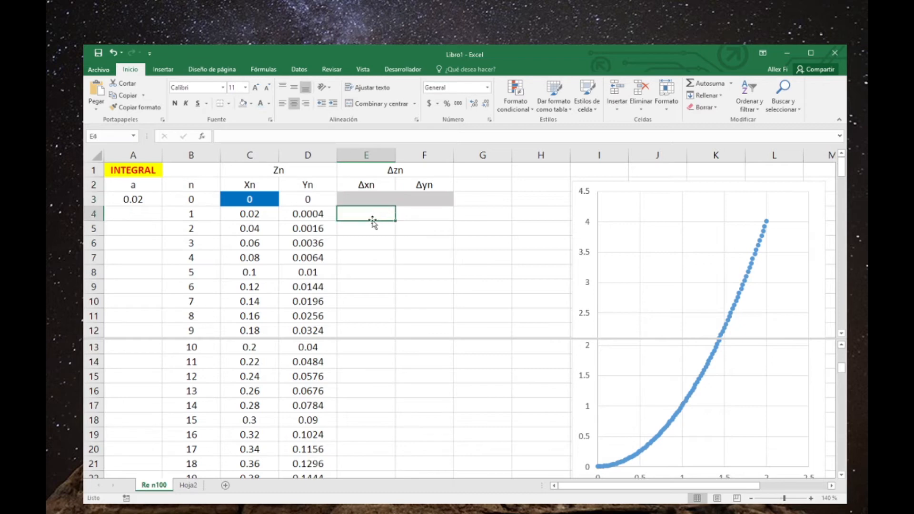
{"action": "type", "text": "="}
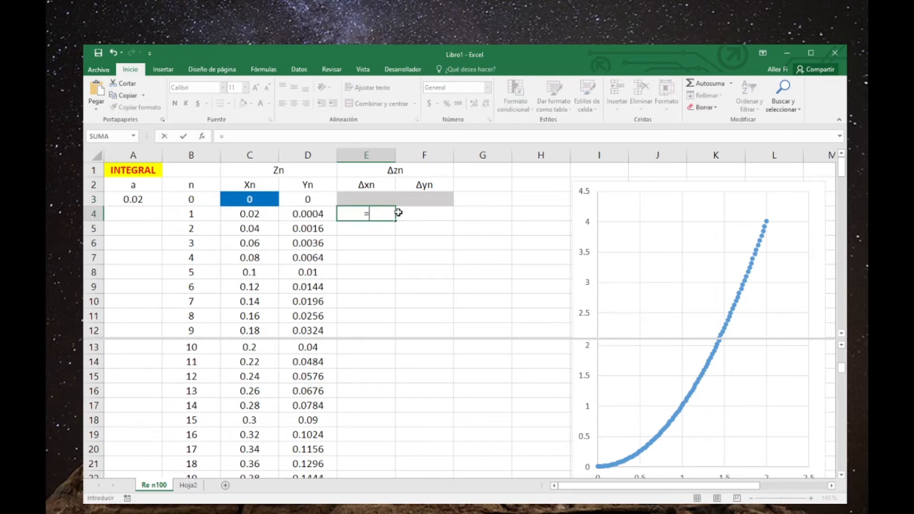
{"action": "left_click", "coordinate": [247, 211]}
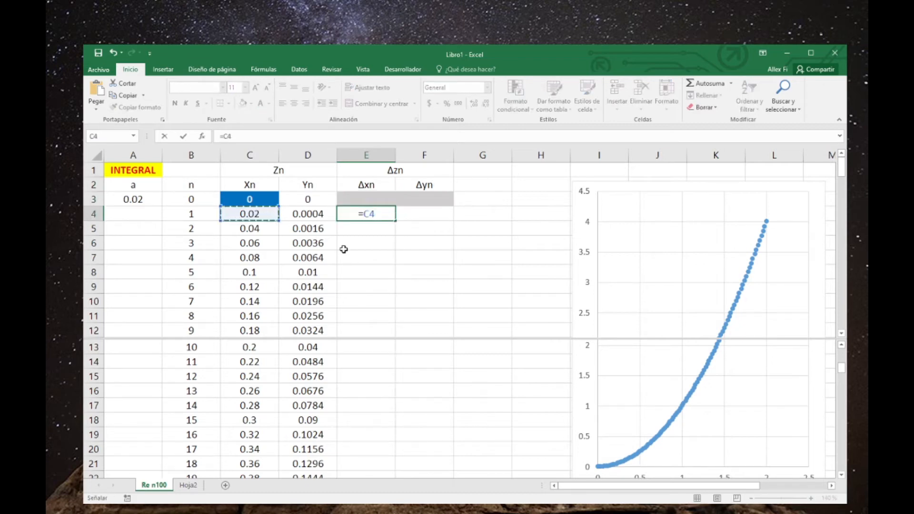
{"action": "type", "text": "-"}
{"action": "left_click", "coordinate": [266, 200]}
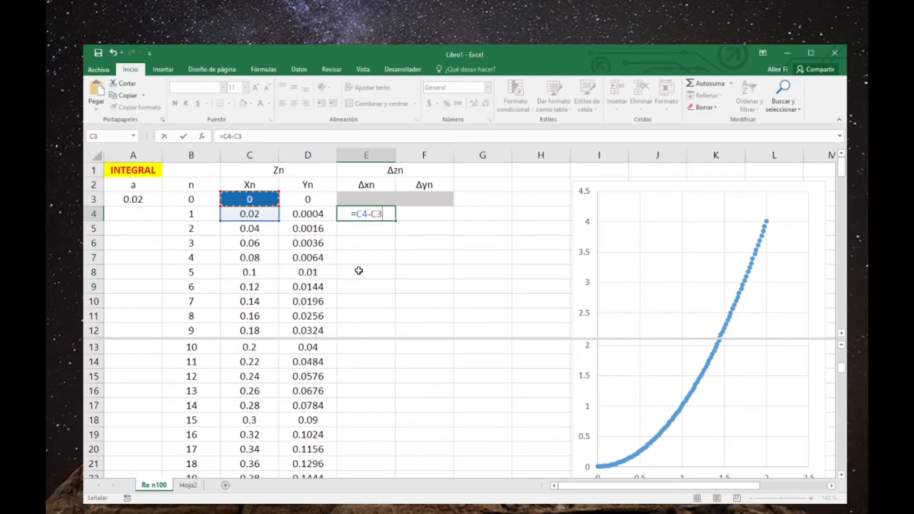
{"action": "key", "text": "Tab"}
Copy the increment formula from E4 across to F4 and fill both columns down to row 103
{"action": "left_click", "coordinate": [379, 218]}
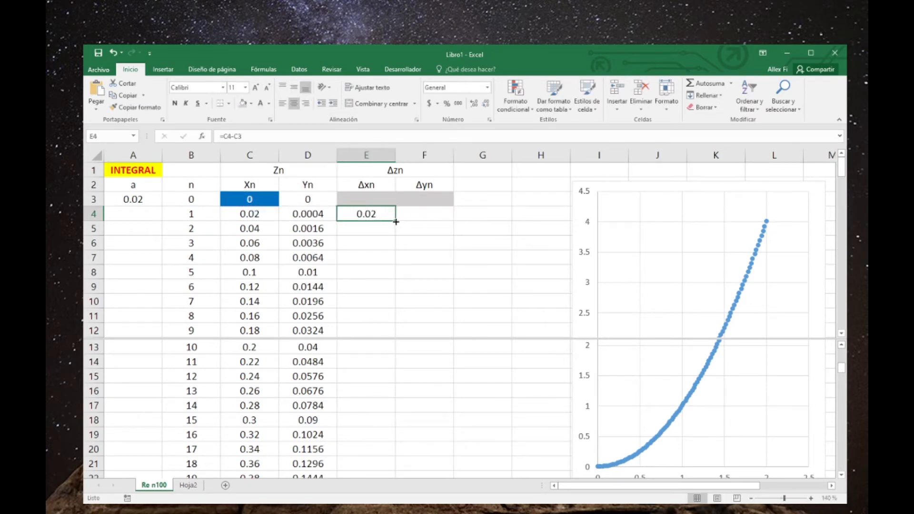
{"action": "left_click_drag", "start_coordinate": [396, 221], "coordinate": [459, 220]}
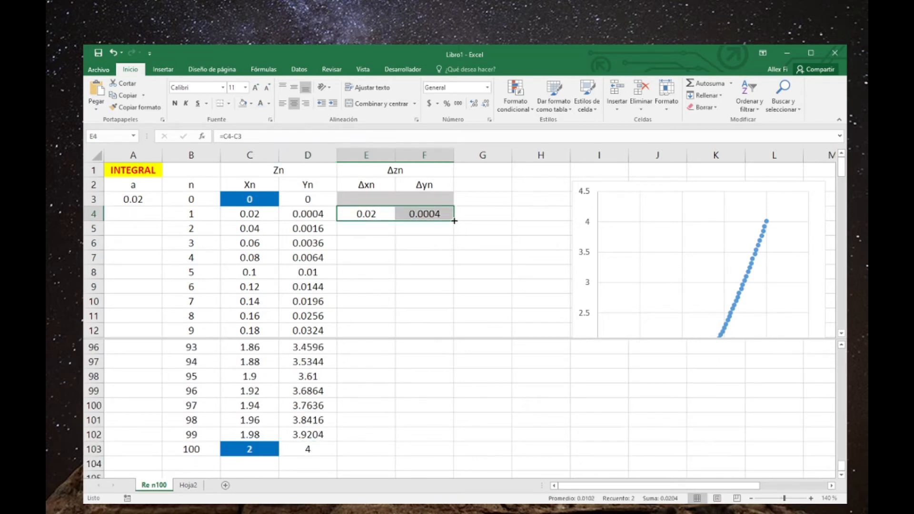
{"action": "double_click", "coordinate": [454, 220]}
{"action": "left_click", "coordinate": [374, 215]}
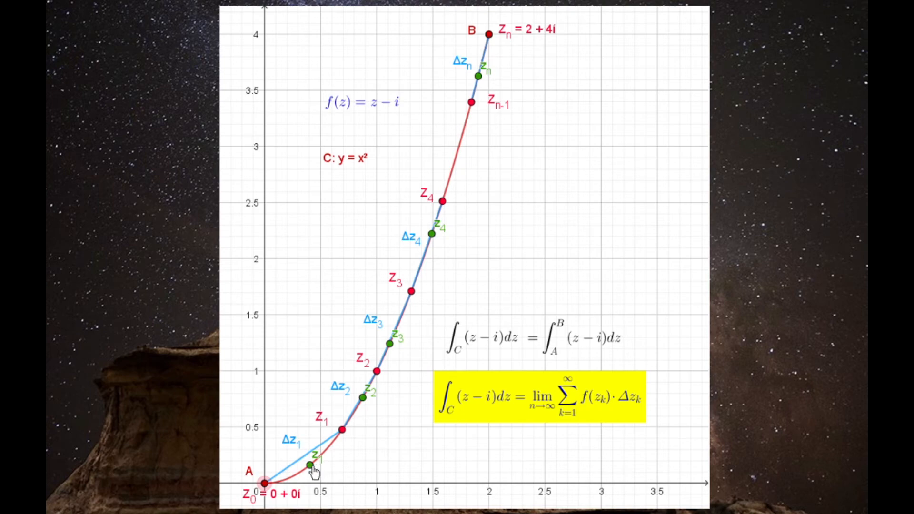
Enter the heading zn merged across G1:H1, with the subheadings xn in G2 and yn in H2
{"action": "mouse_move", "coordinate": [313, 471]}
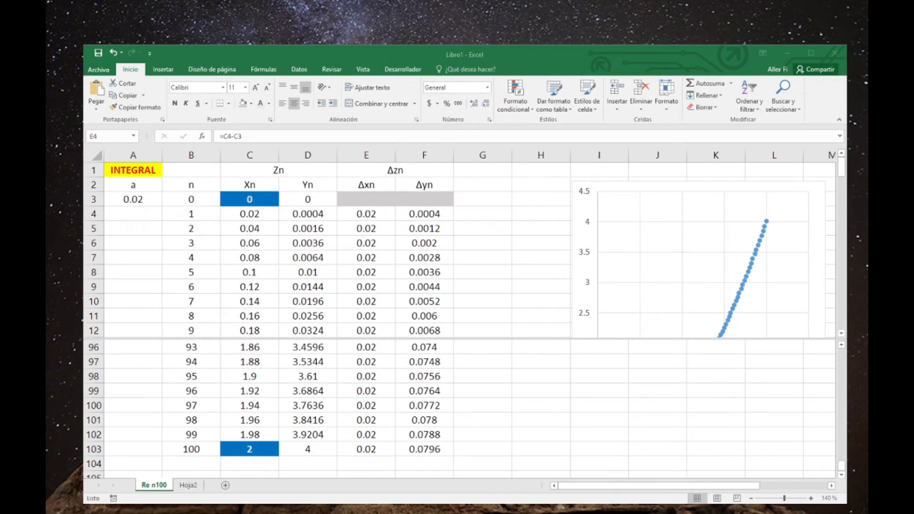
{"action": "left_click", "coordinate": [502, 172]}
{"action": "type", "text": "zn"}
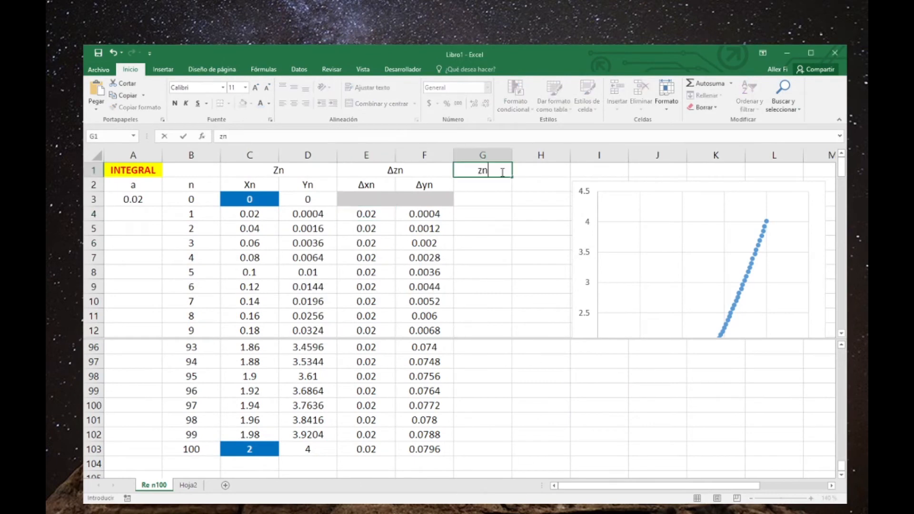
{"action": "key", "text": "Return"}
{"action": "type", "text": "xn"}
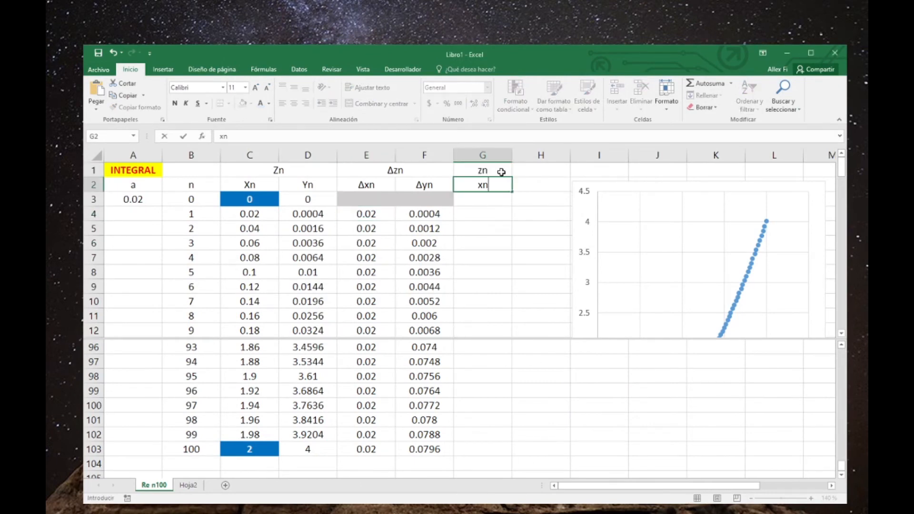
{"action": "key", "text": "Tab"}
{"action": "type", "text": "y"}
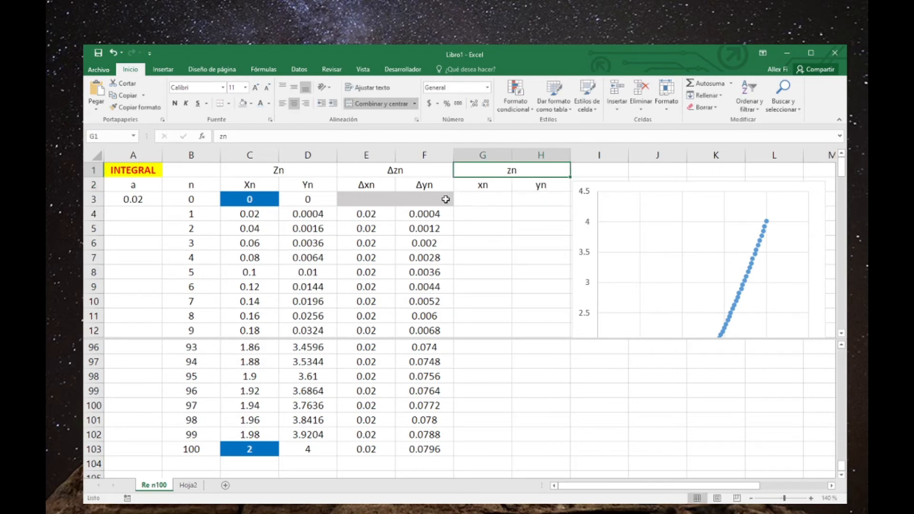
Extend the gray shading of row 3 from F3 across G3:H3 and select G4
{"action": "left_click", "coordinate": [445, 198]}
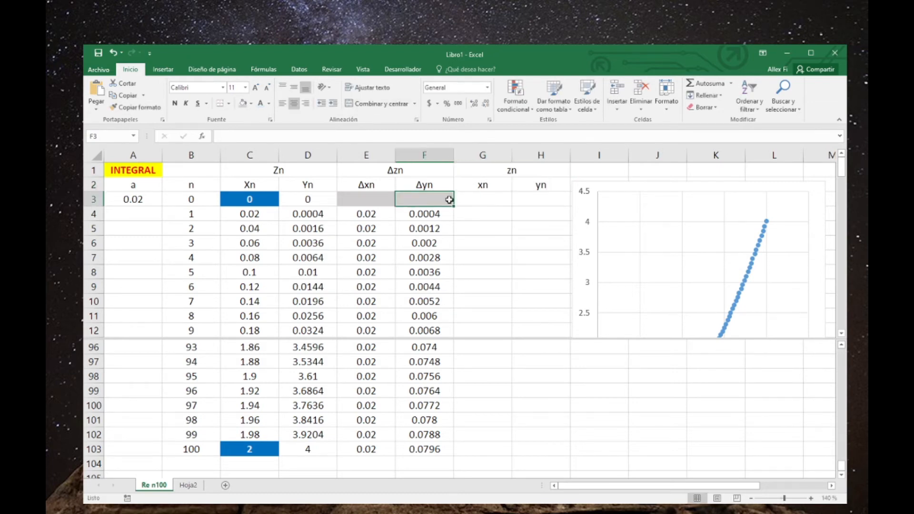
{"action": "left_click_drag", "start_coordinate": [453, 209], "coordinate": [559, 205]}
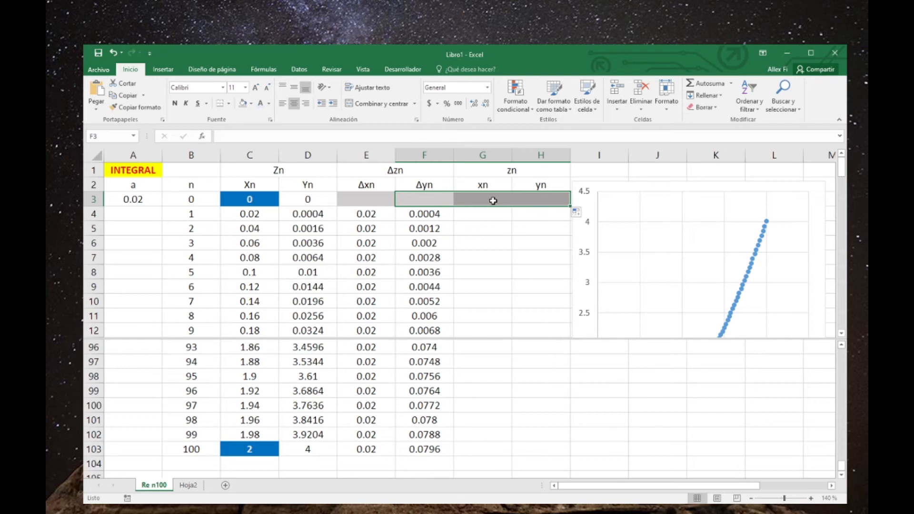
{"action": "left_click", "coordinate": [493, 200]}
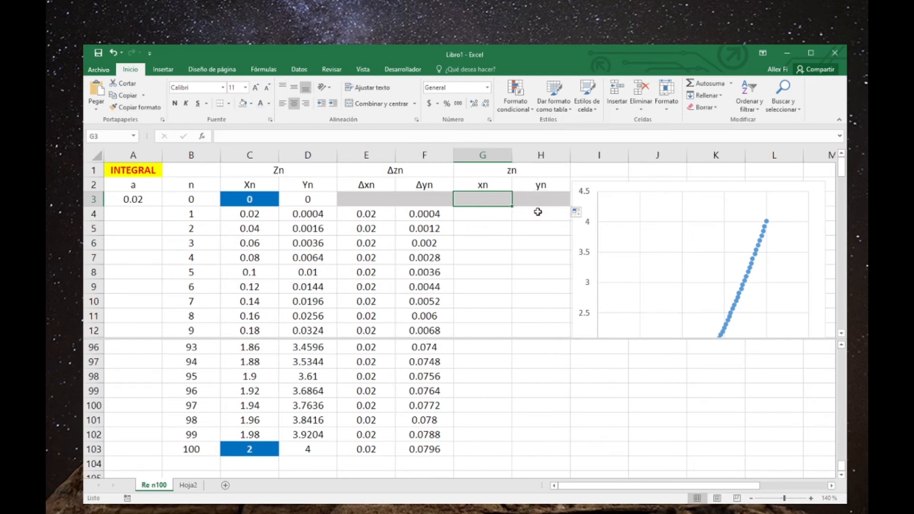
{"action": "left_click", "coordinate": [487, 216]}
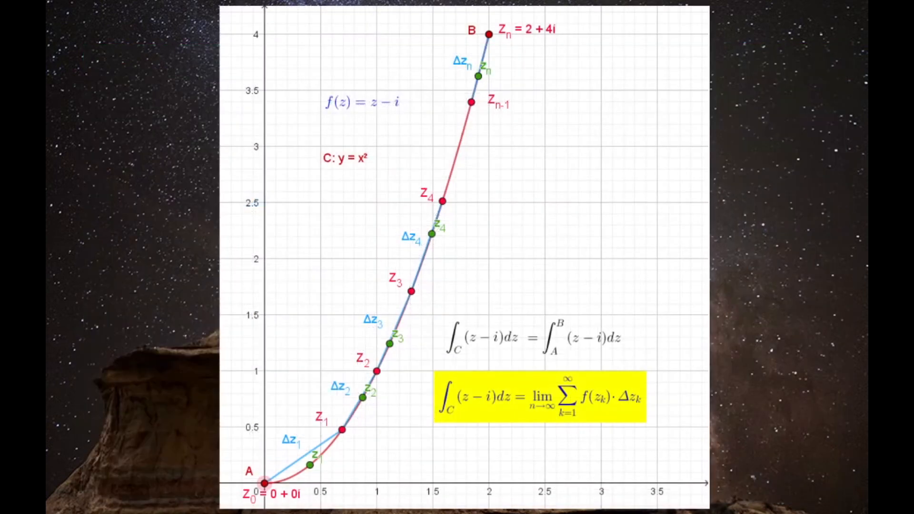
Switch to the GeoGebra graph and move Z1 to about x = 0.6 and z1 to about x = 0.3 along the curve
{"action": "scroll", "coordinate": [304, 465], "scroll_direction": "up", "scroll_amount": 5}
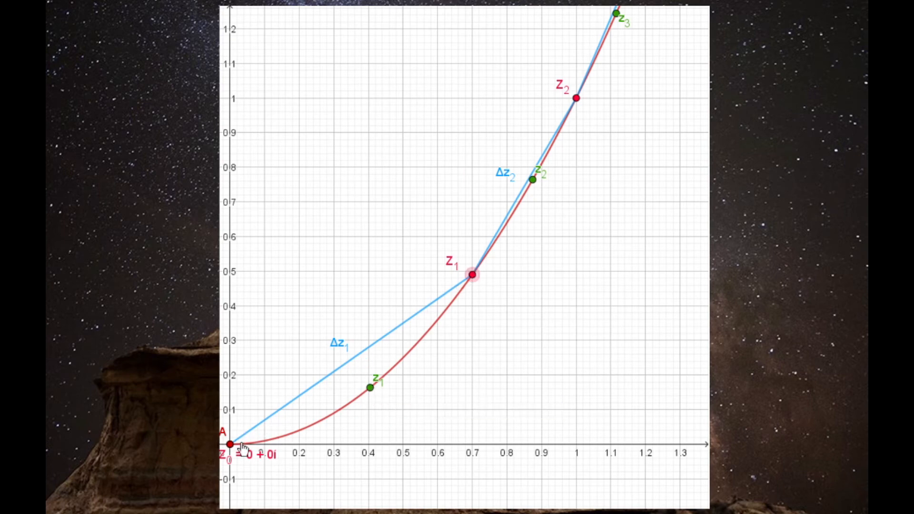
{"action": "mouse_move", "coordinate": [472, 278]}
{"action": "left_click_drag", "start_coordinate": [472, 275], "coordinate": [437, 326]}
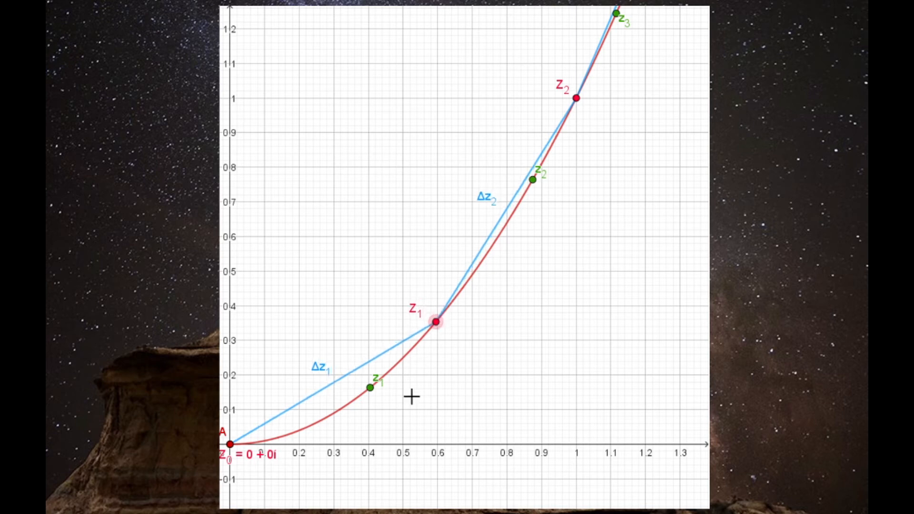
{"action": "left_click_drag", "start_coordinate": [371, 388], "coordinate": [334, 413]}
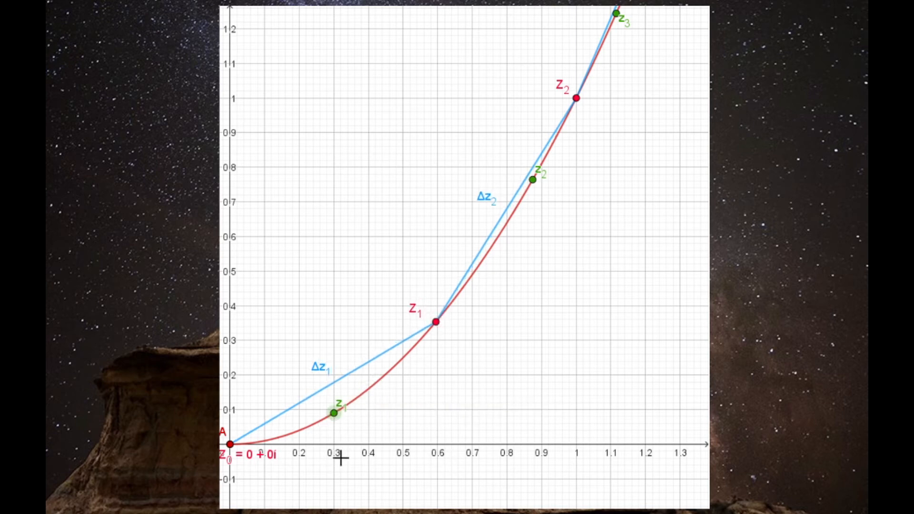
{"action": "left_click_drag", "start_coordinate": [444, 326], "coordinate": [446, 321]}
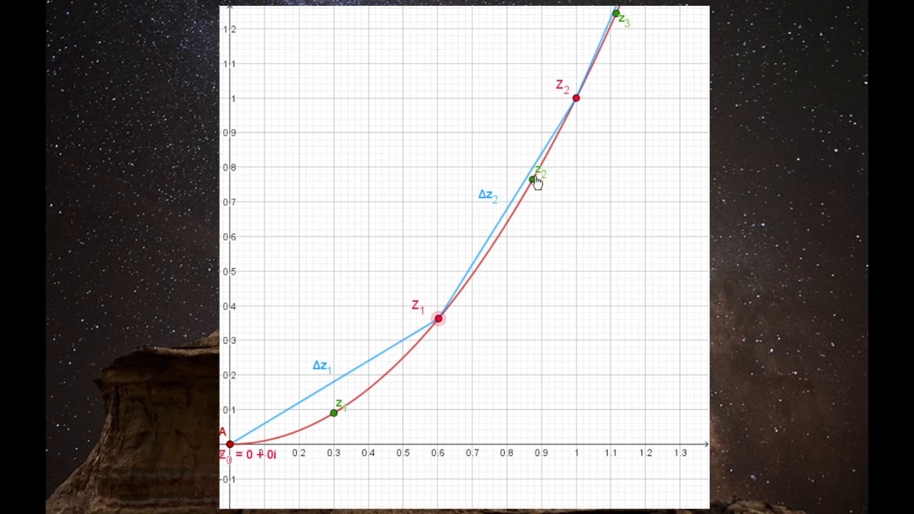
Move z2 along the curve to about x = 0.8, midway between Z1 and Z2, and fine-tune Z1 at about x = 0.6
{"action": "left_click_drag", "start_coordinate": [537, 179], "coordinate": [519, 216]}
{"action": "left_click_drag", "start_coordinate": [438, 319], "coordinate": [437, 320]}
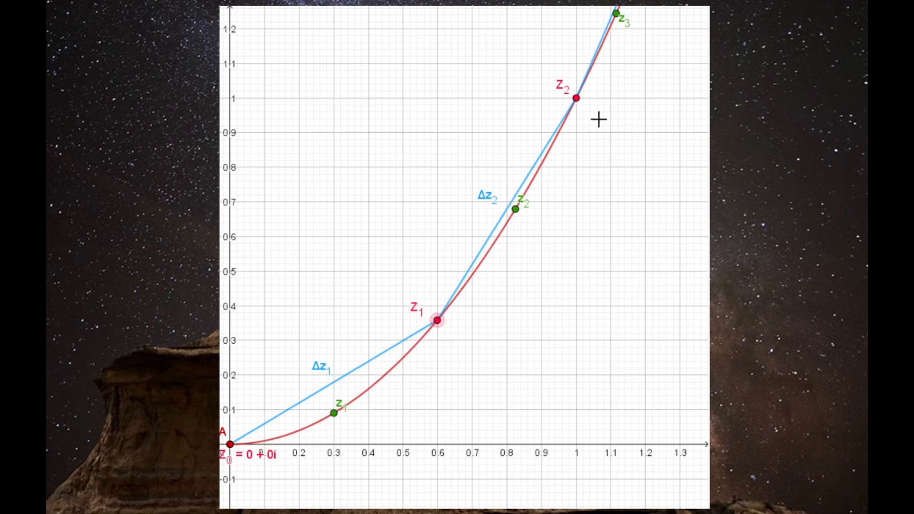
{"action": "mouse_move", "coordinate": [578, 102]}
{"action": "mouse_move", "coordinate": [516, 214]}
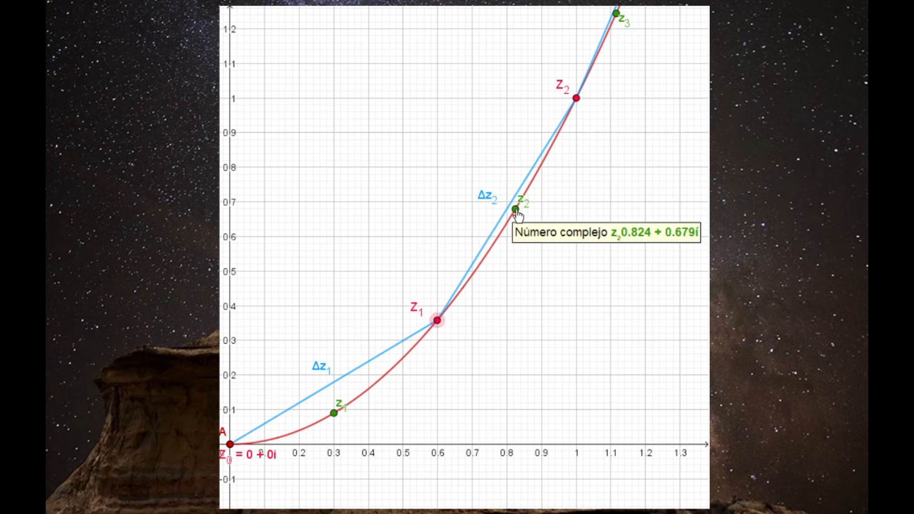
{"action": "left_click_drag", "start_coordinate": [516, 211], "coordinate": [508, 228]}
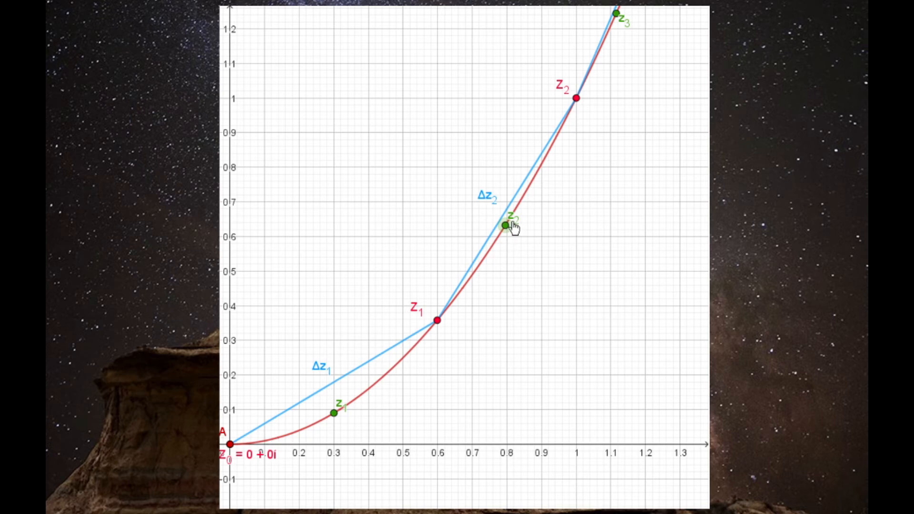
{"action": "left_click_drag", "start_coordinate": [506, 237], "coordinate": [509, 230]}
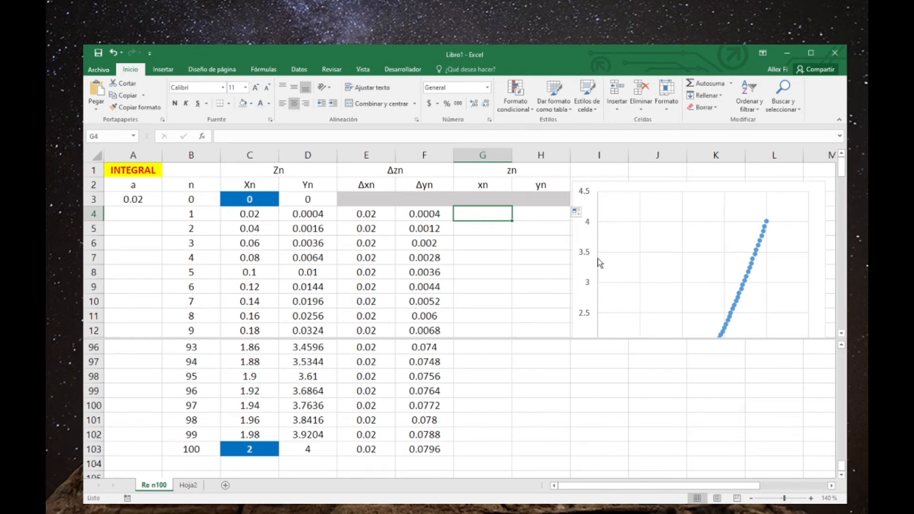
Back in Excel, enter the midpoint formula =(C3+C4)/2 in G4 and fill it down to G103
{"action": "type", "text": "=("}
{"action": "left_click", "coordinate": [255, 200]}
{"action": "type", "text": "+"}
{"action": "left_click", "coordinate": [249, 214]}
{"action": "type", "text": ")/"}
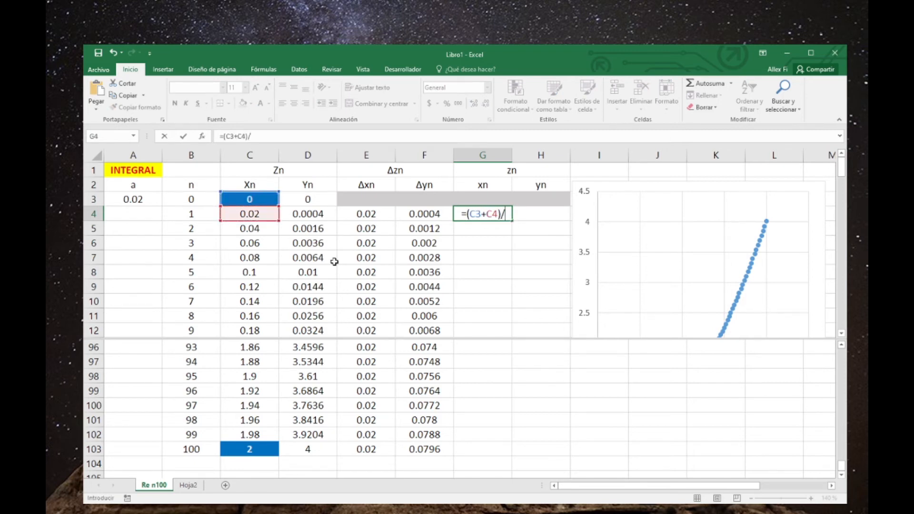
{"action": "type", "text": "2"}
{"action": "key", "text": "Return"}
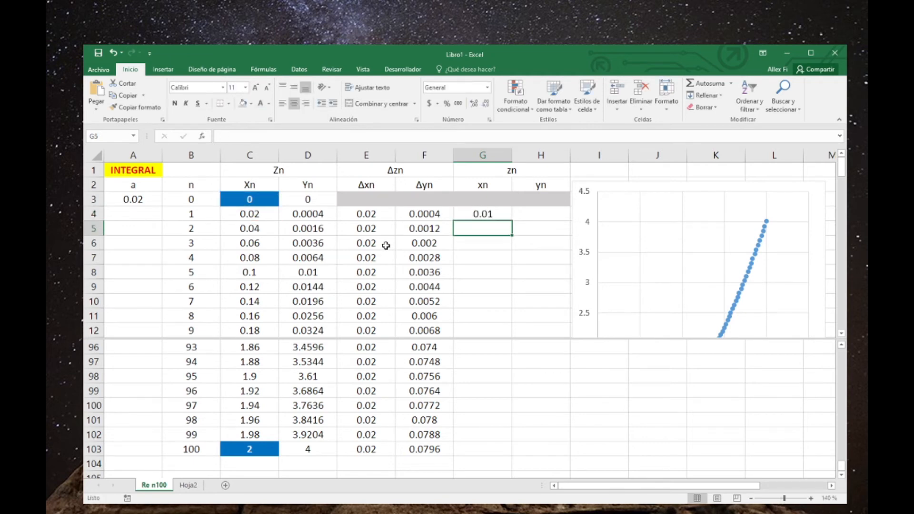
{"action": "left_click", "coordinate": [469, 213]}
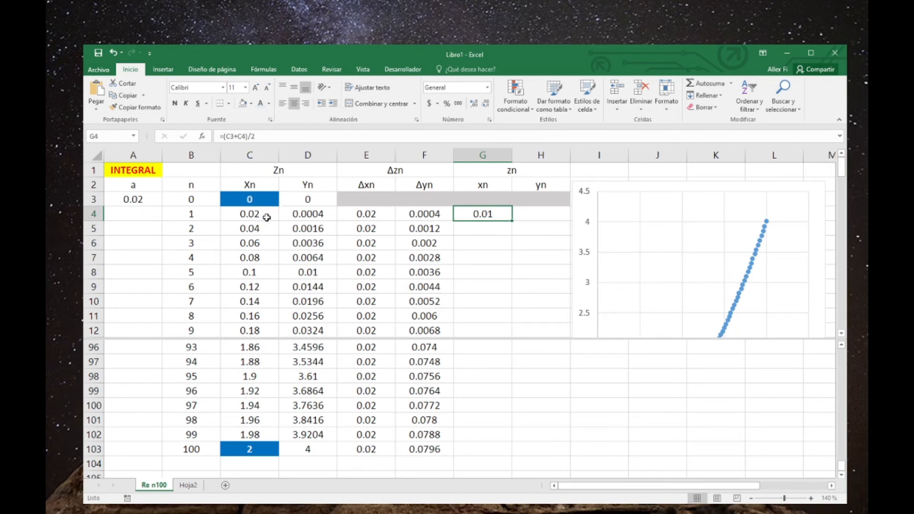
{"action": "double_click", "coordinate": [512, 221]}
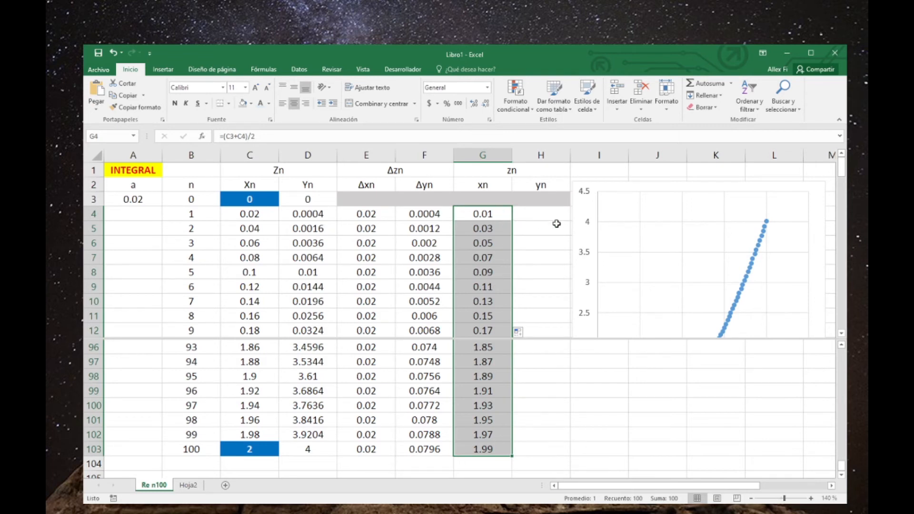
Shift the scatter chart away from the table to clear column H, and select H4
{"action": "left_click", "coordinate": [543, 216]}
{"action": "left_click_drag", "start_coordinate": [588, 229], "coordinate": [619, 233]}
{"action": "left_click", "coordinate": [549, 214]}
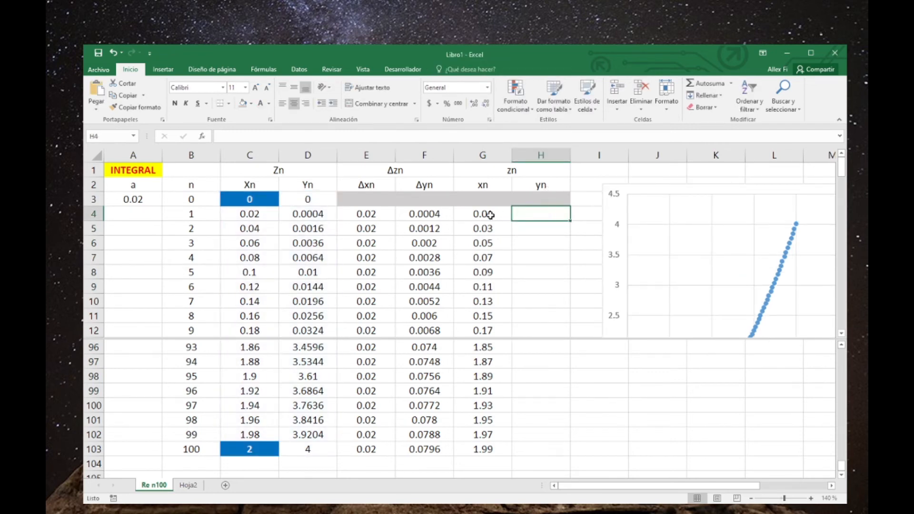
Copy the squaring formula from D4 into H4 and check that it reads =G4^2
{"action": "left_click", "coordinate": [298, 214]}
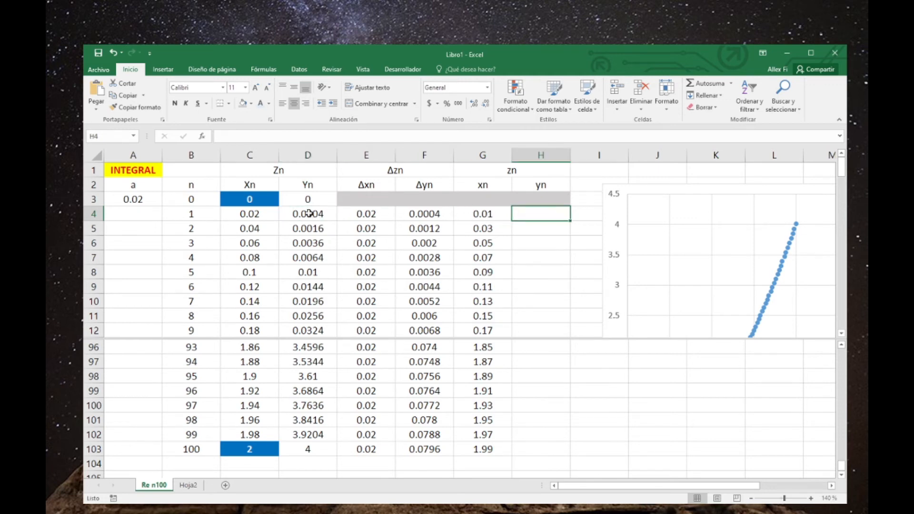
{"action": "left_click", "coordinate": [309, 214]}
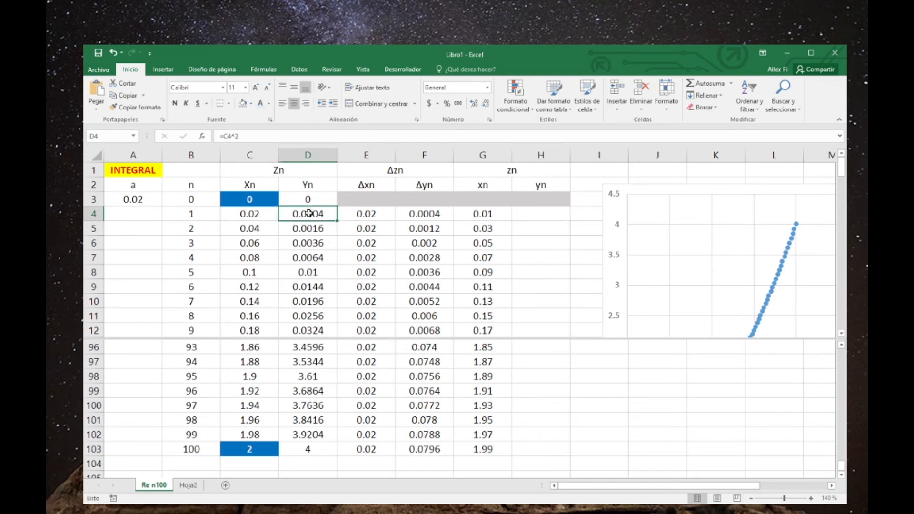
{"action": "key", "text": "ctrl+c"}
{"action": "left_click", "coordinate": [541, 214]}
{"action": "key", "text": "ctrl+v"}
{"action": "double_click", "coordinate": [546, 214]}
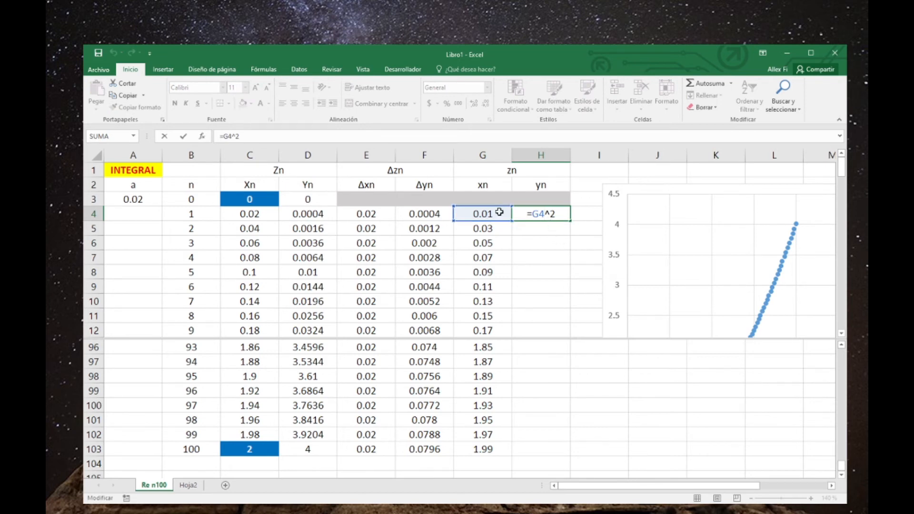
{"action": "key", "text": "Escape"}
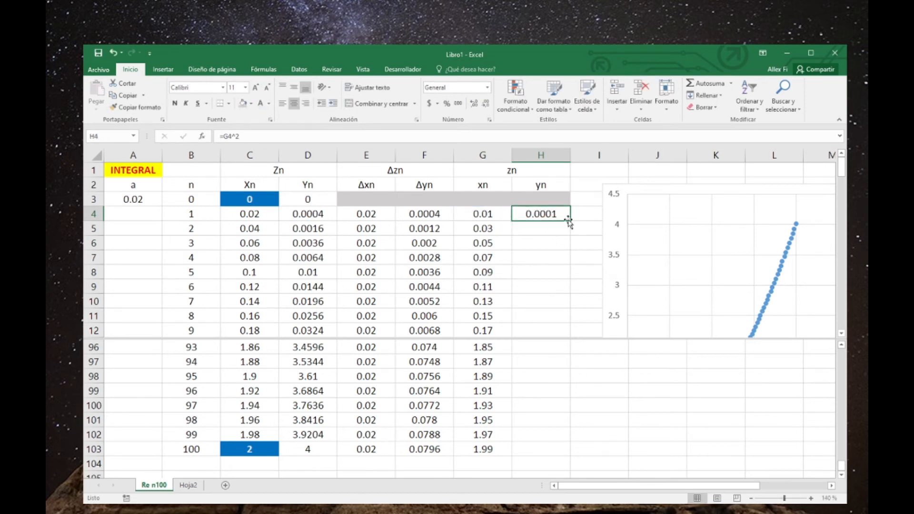
Fill the yn formula down to H103 and narrow columns G and H
{"action": "double_click", "coordinate": [572, 221]}
{"action": "double_click", "coordinate": [570, 154]}
{"action": "left_click_drag", "start_coordinate": [511, 155], "coordinate": [498, 154]}
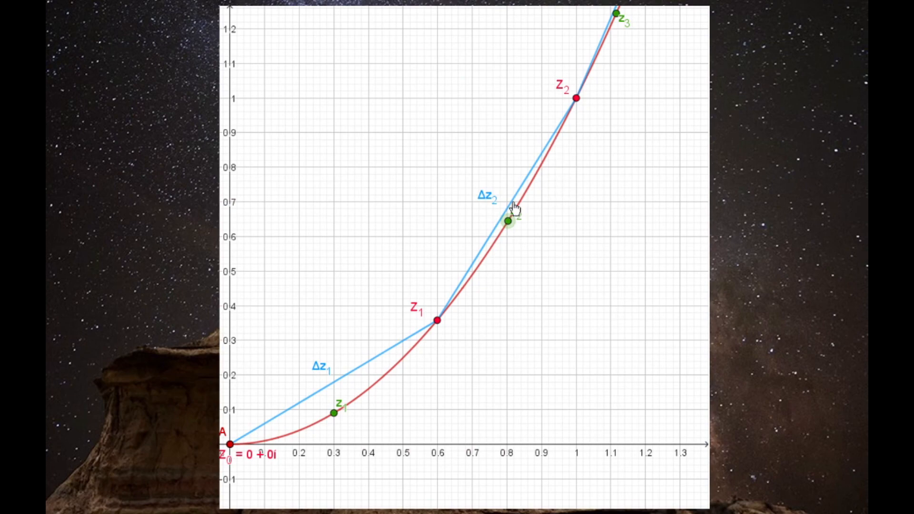
View the whole curve in the GeoGebra graph and examine f(z) = z − i and the sample point z1
{"action": "scroll", "coordinate": [314, 345], "scroll_direction": "down", "scroll_amount": 3}
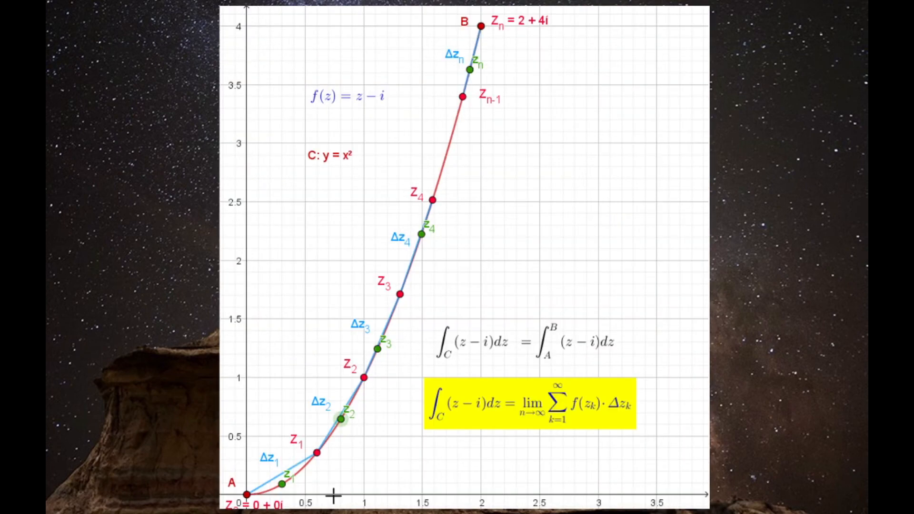
{"action": "mouse_move", "coordinate": [285, 487]}
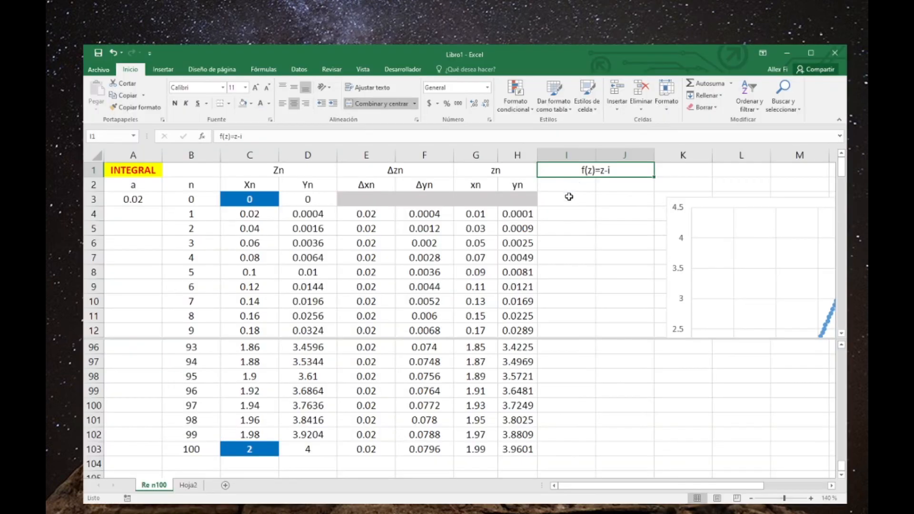
Label I2 as Re(f) and J2 as Im(f) under the f(z)=z-i heading
{"action": "left_click", "coordinate": [573, 188]}
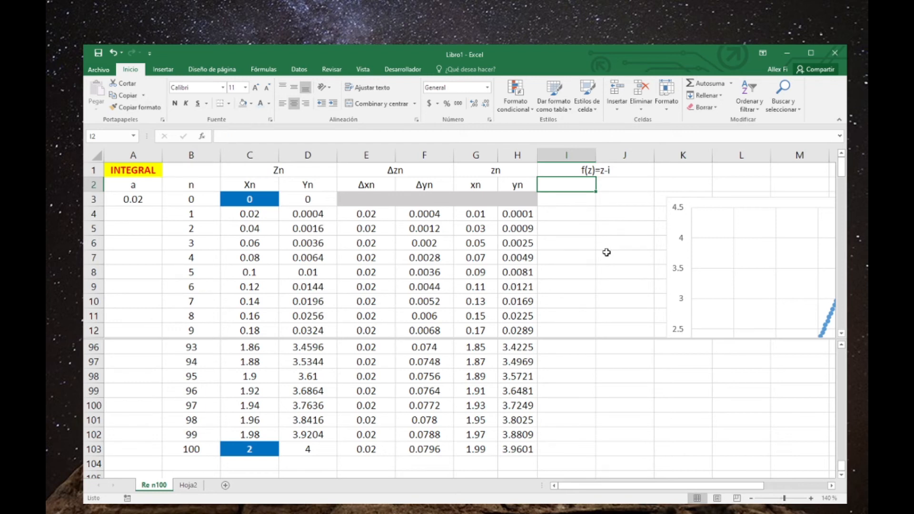
{"action": "type", "text": "Re(f)"}
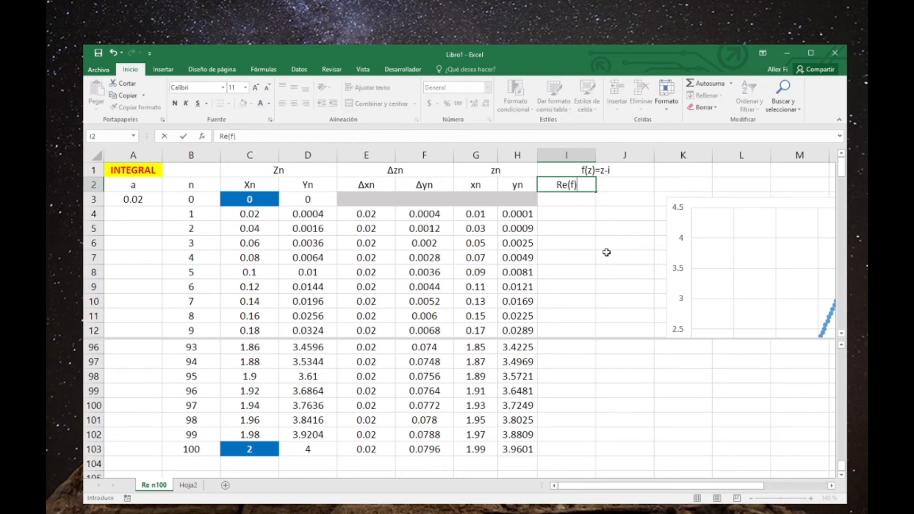
{"action": "key", "text": "Tab"}
{"action": "type", "text": "Im"}
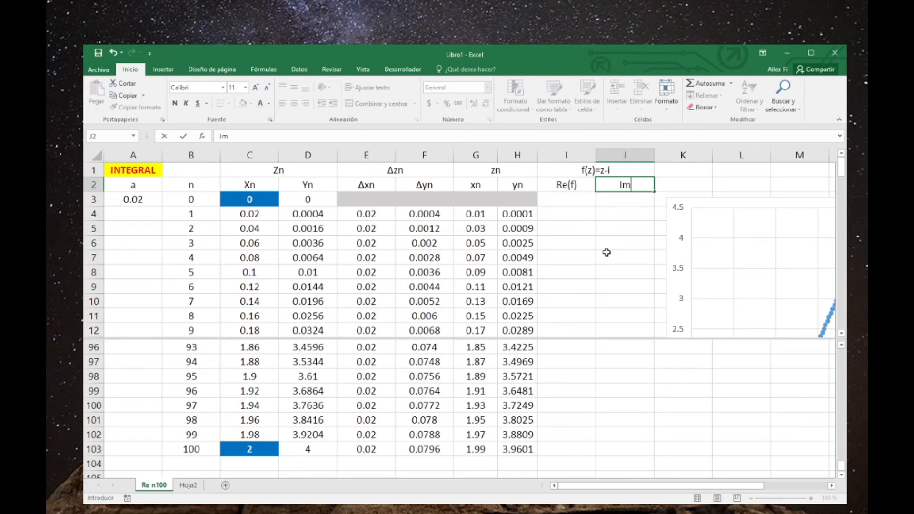
{"action": "type", "text": "(f)"}
{"action": "key", "text": "Return"}
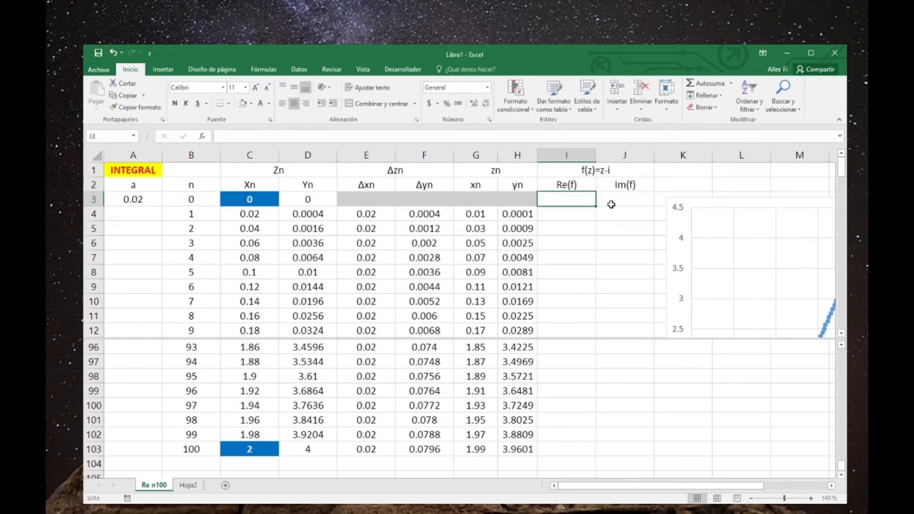
Enter the component expressions x in I3 and y-1 in J3
{"action": "type", "text": "x"}
{"action": "key", "text": "Tab"}
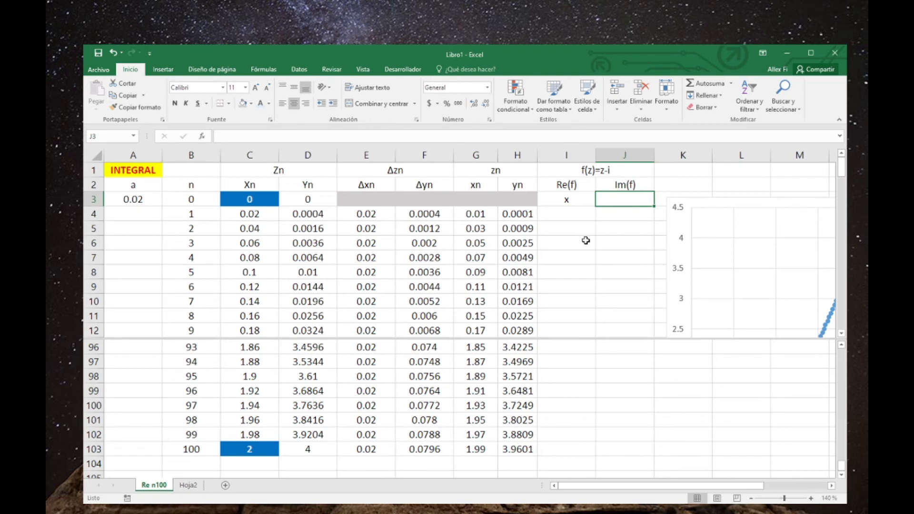
{"action": "type", "text": "y-1"}
{"action": "key", "text": "Return"}
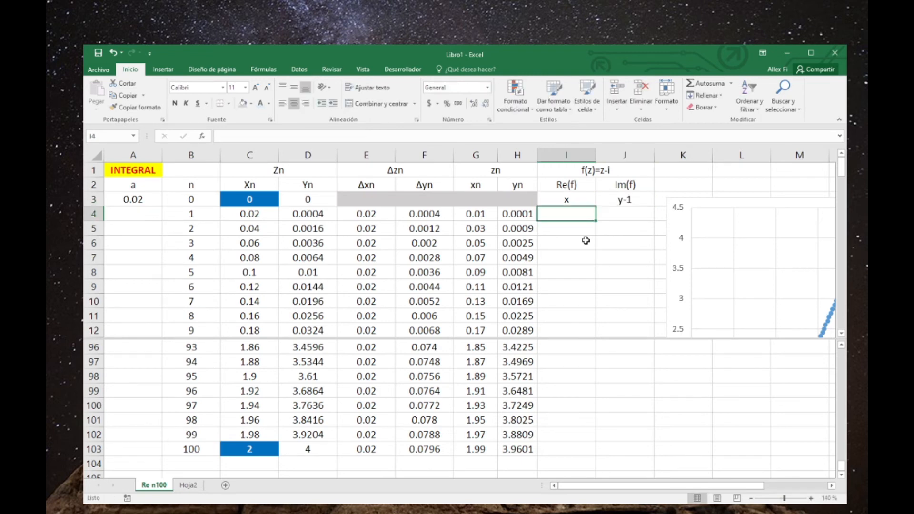
Enter =G4 in I4 for the real part of f
{"action": "type", "text": "="}
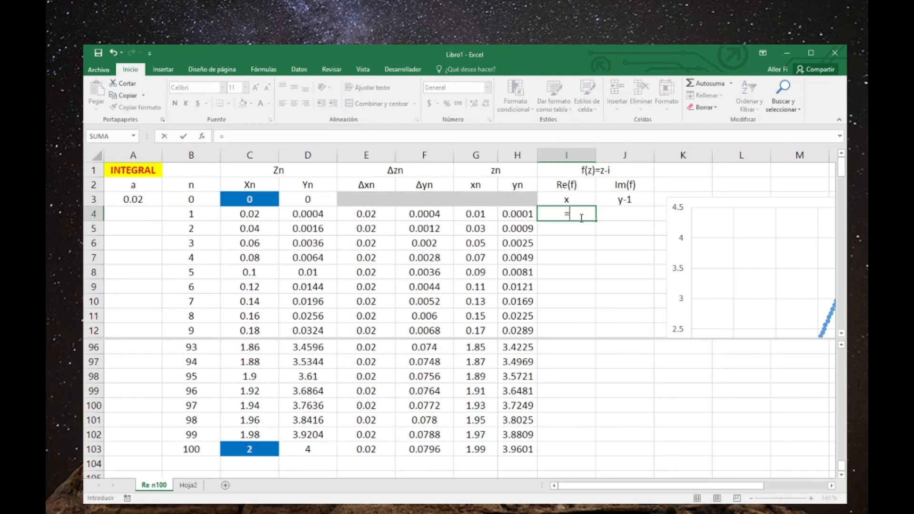
{"action": "left_click", "coordinate": [475, 214]}
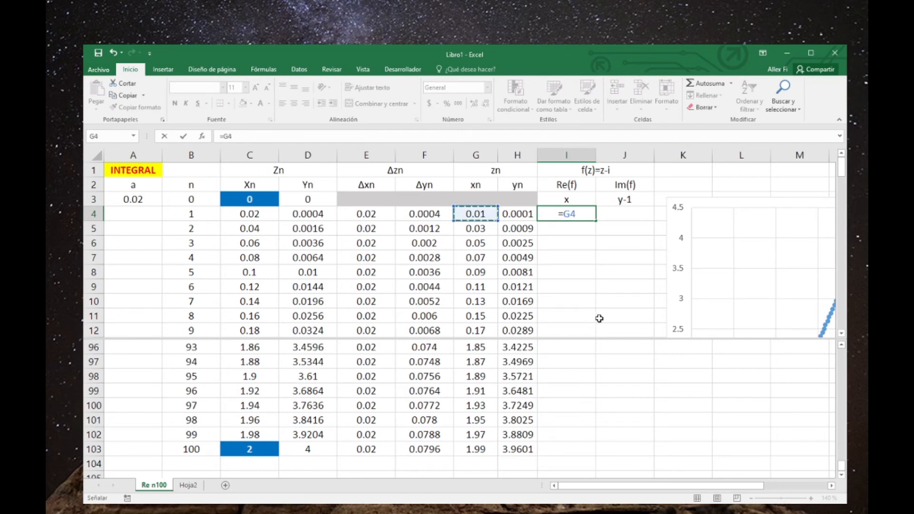
{"action": "key", "text": "Return"}
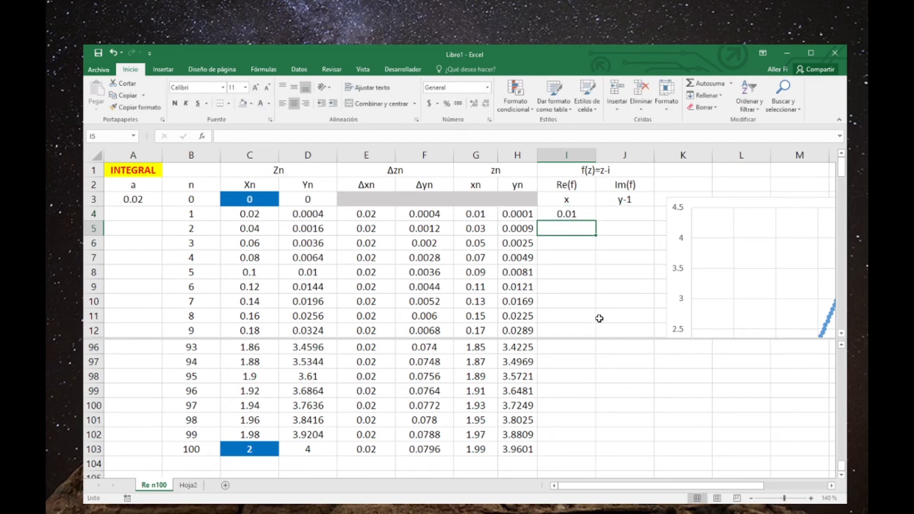
Enter =H4-1 in J4 for the imaginary part and fill columns I and J down to row 103
{"action": "left_click", "coordinate": [624, 215]}
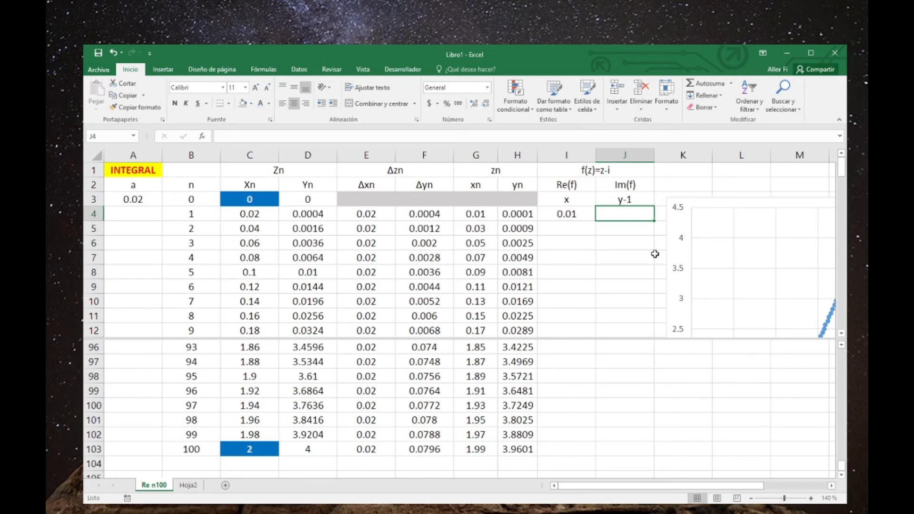
{"action": "type", "text": "="}
{"action": "key", "text": "Left"}
{"action": "key", "text": "Left"}
{"action": "type", "text": "-"}
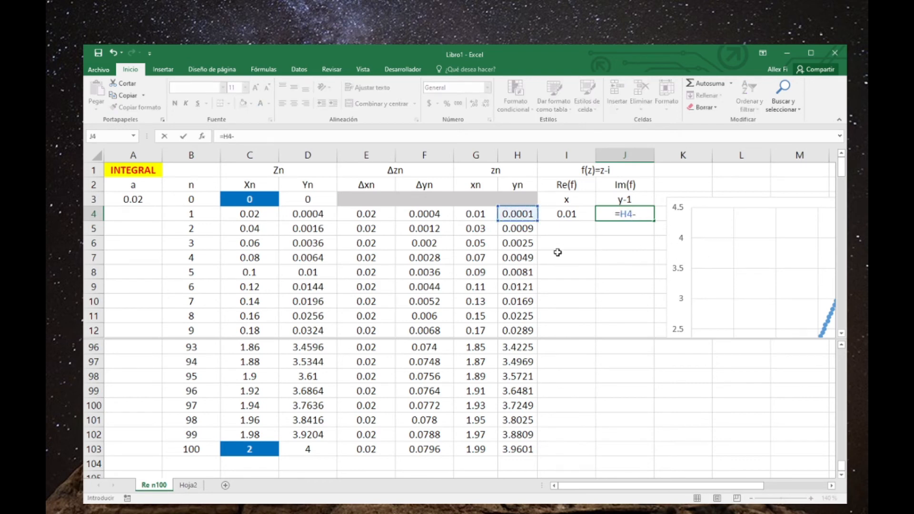
{"action": "type", "text": "1"}
{"action": "key", "text": "ctrl+Return"}
{"action": "double_click", "coordinate": [654, 221]}
Enter the heading "producto" in K1 and merge and center it across K1:L1
{"action": "left_click", "coordinate": [662, 170]}
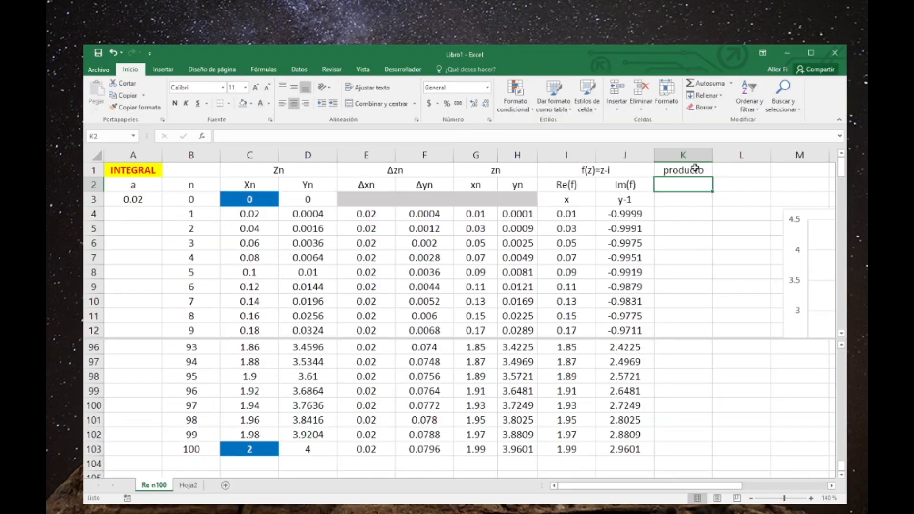
{"action": "left_click_drag", "start_coordinate": [695, 167], "coordinate": [724, 170]}
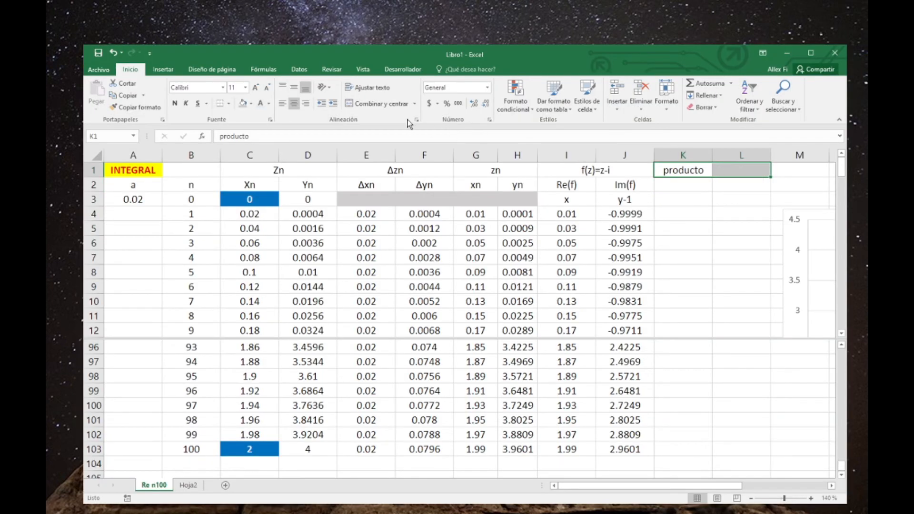
{"action": "left_click", "coordinate": [378, 103]}
Label K2 as Re(p) and L2 as Im(p) under the producto heading
{"action": "left_click", "coordinate": [683, 184]}
{"action": "type", "text": "Re(p)"}
{"action": "key", "text": "Tab"}
{"action": "type", "text": "Im(p)"}
{"action": "left_click", "coordinate": [682, 213]}
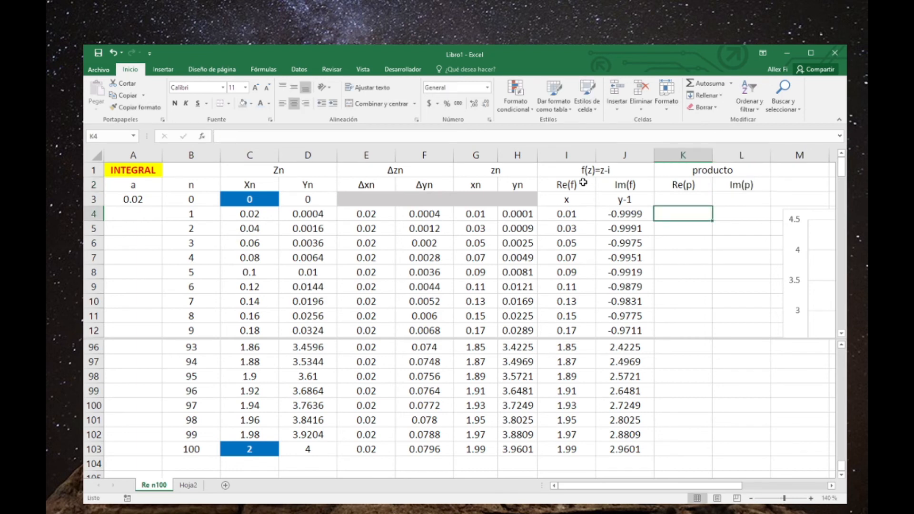
Review the Δzn and f(z) columns as factors and place the "Multiplicación" formula picture over the table
{"action": "left_click", "coordinate": [392, 170]}
{"action": "left_click", "coordinate": [587, 172]}
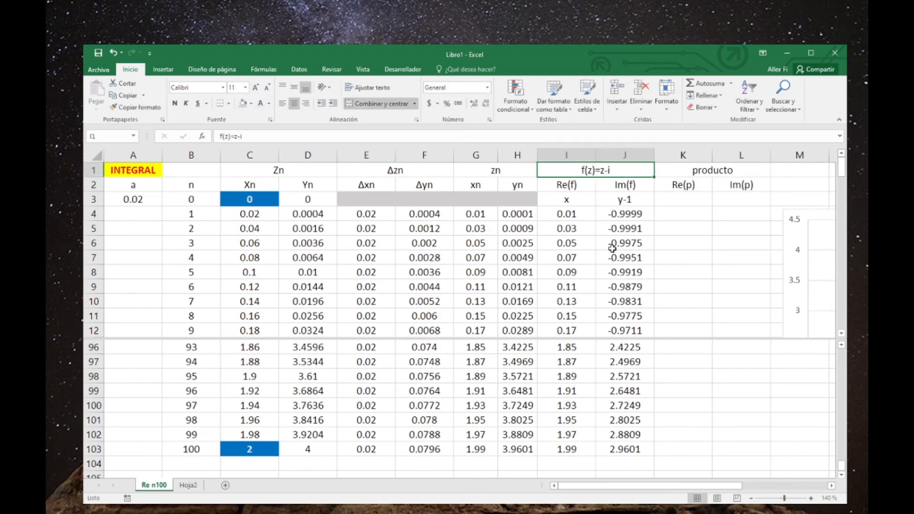
{"action": "key", "text": "Left"}
{"action": "key", "text": "Left"}
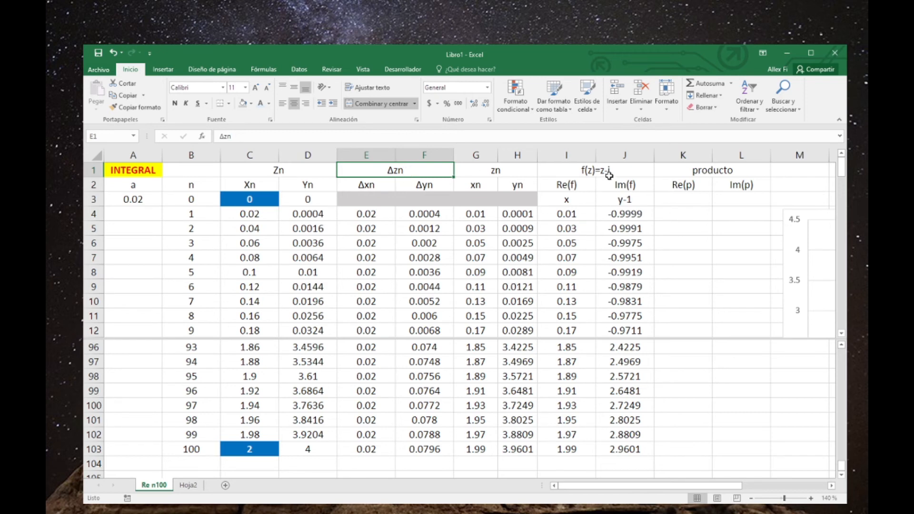
{"action": "left_click", "coordinate": [673, 228]}
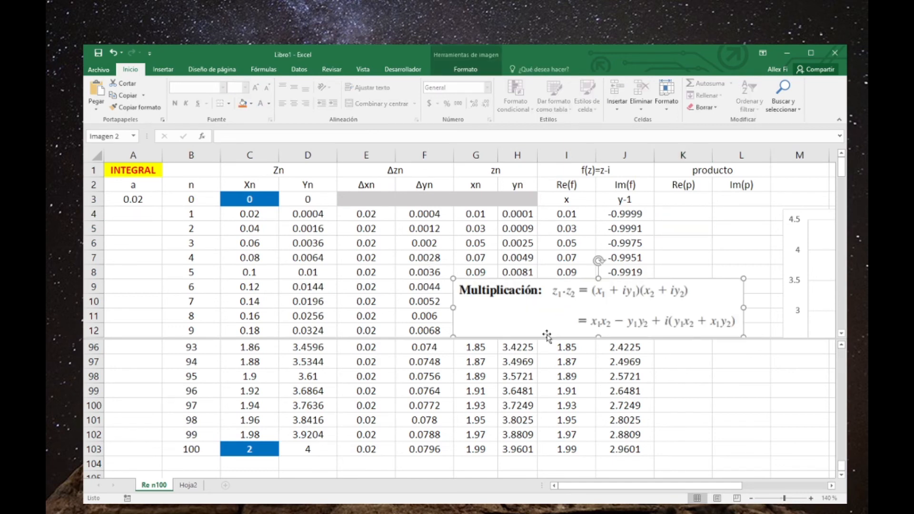
{"action": "left_click_drag", "start_coordinate": [546, 335], "coordinate": [460, 332]}
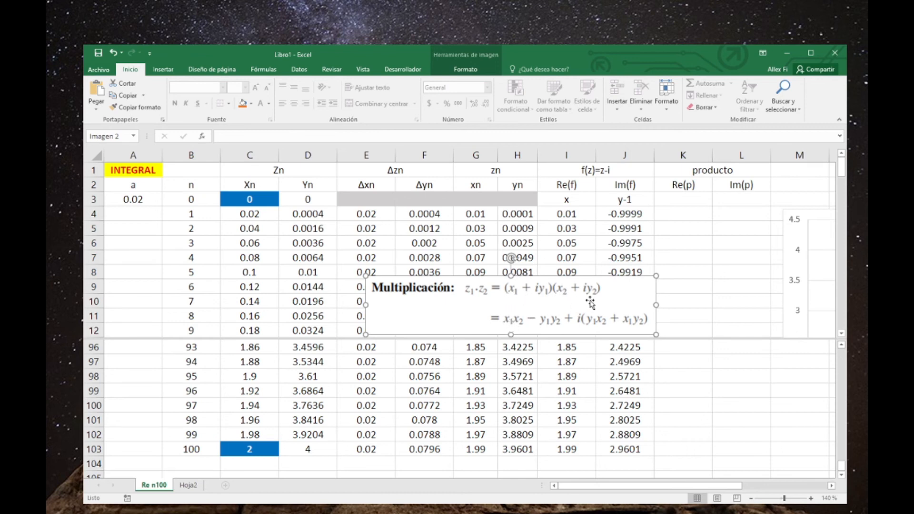
{"action": "left_click_drag", "start_coordinate": [465, 287], "coordinate": [593, 285]}
Shade the Δzn values in E4:F103 light green
{"action": "left_click_drag", "start_coordinate": [366, 213], "coordinate": [412, 214]}
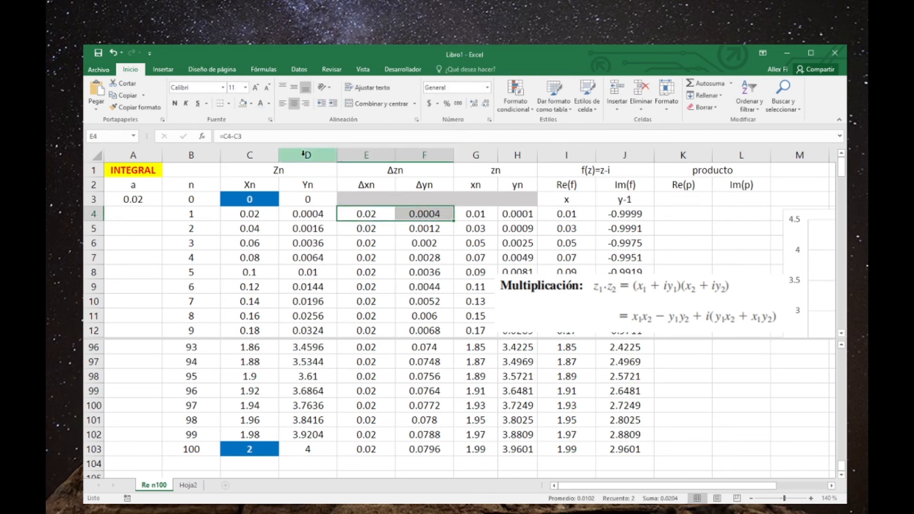
{"action": "left_click", "coordinate": [243, 103]}
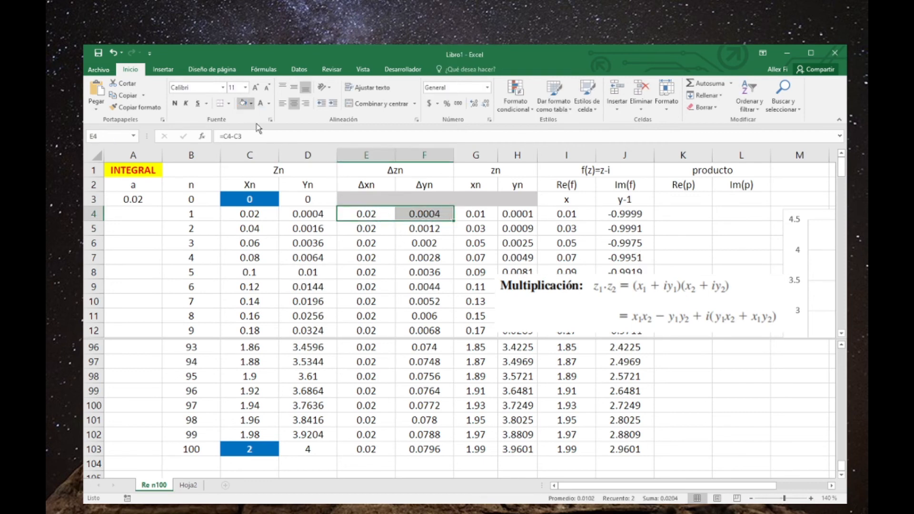
{"action": "left_click", "coordinate": [288, 136]}
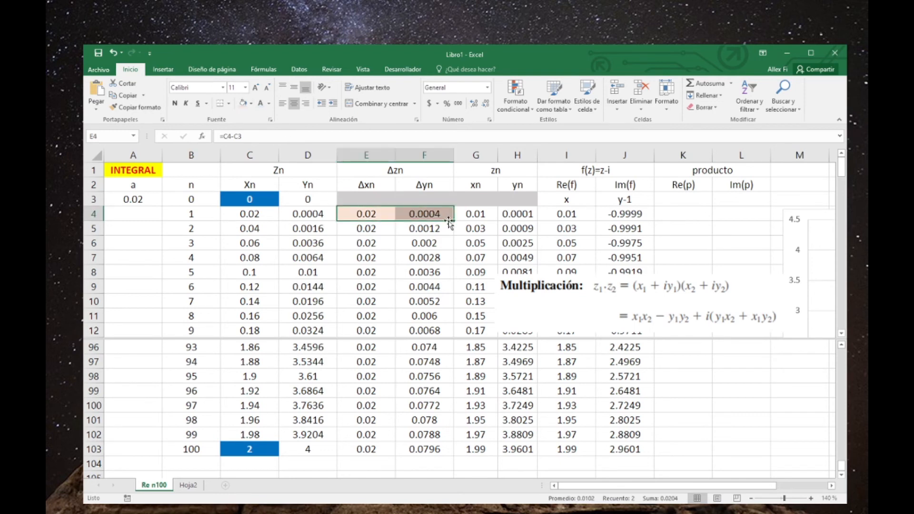
{"action": "left_click", "coordinate": [243, 103]}
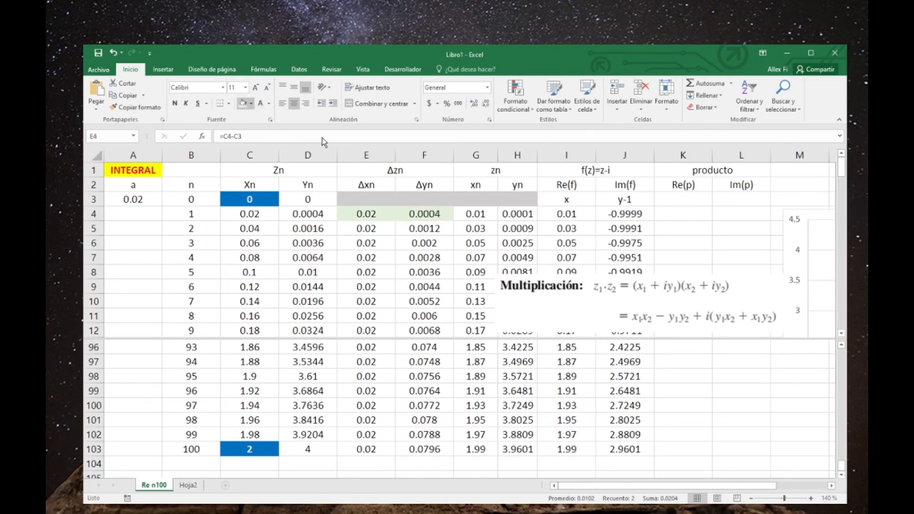
Shade the f(z) values in I4:J103 light blue
{"action": "left_click_drag", "start_coordinate": [566, 214], "coordinate": [618, 213]}
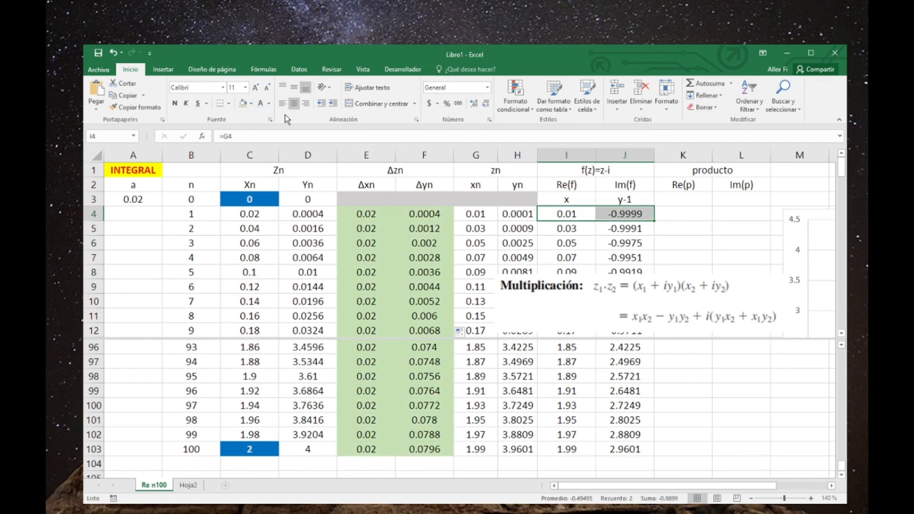
{"action": "left_click", "coordinate": [243, 103]}
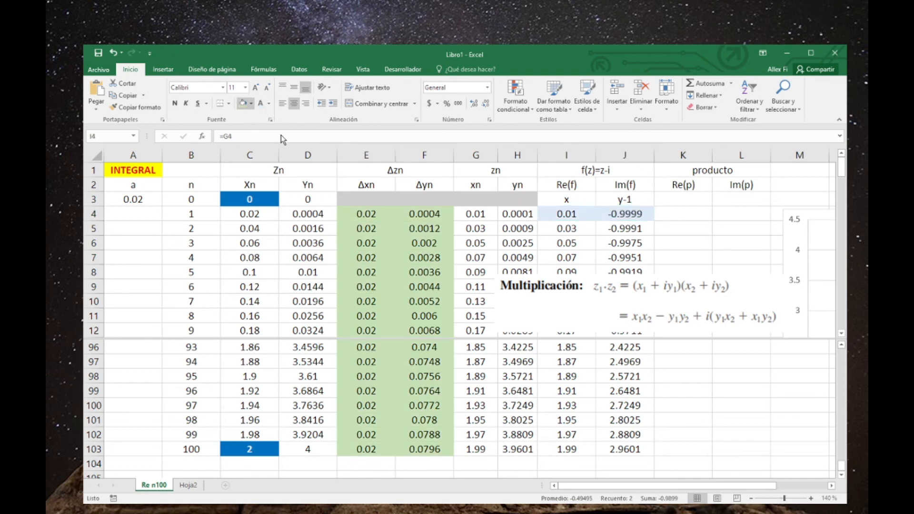
{"action": "double_click", "coordinate": [653, 221]}
Compare the row 4 factors with the multiplication formula and enter =E4*I4-F4*J4 in K4 for Re(p)
{"action": "left_click_drag", "start_coordinate": [366, 214], "coordinate": [427, 217]}
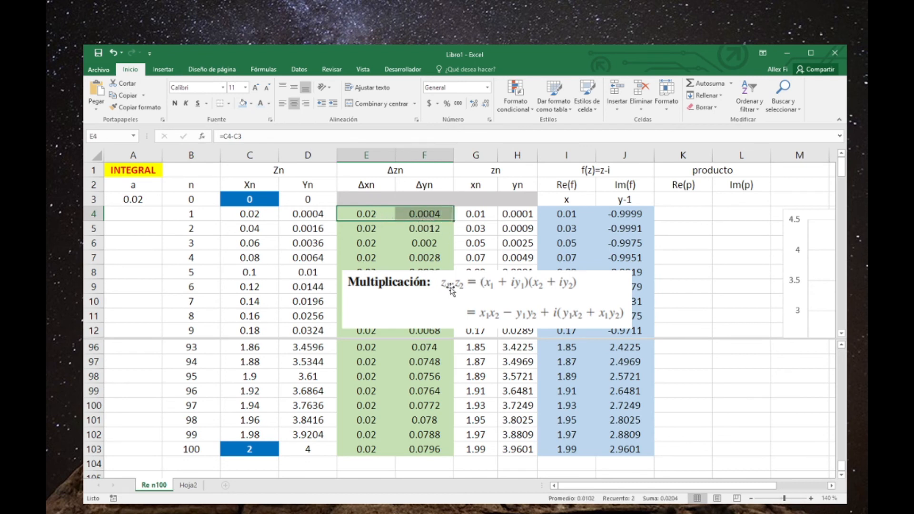
{"action": "left_click_drag", "start_coordinate": [567, 214], "coordinate": [619, 214]}
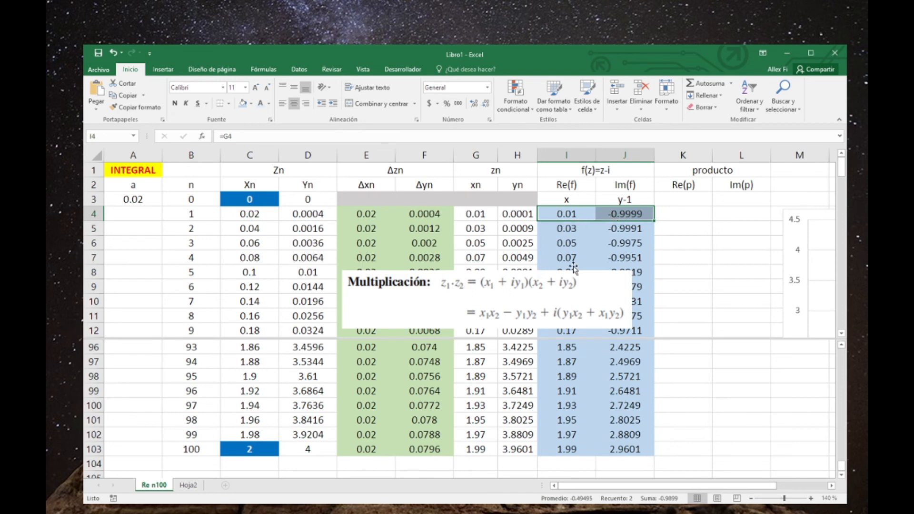
{"action": "left_click", "coordinate": [683, 215]}
{"action": "type", "text": "="}
{"action": "left_click", "coordinate": [374, 215]}
{"action": "type", "text": "*"}
{"action": "left_click", "coordinate": [579, 214]}
{"action": "type", "text": "-"}
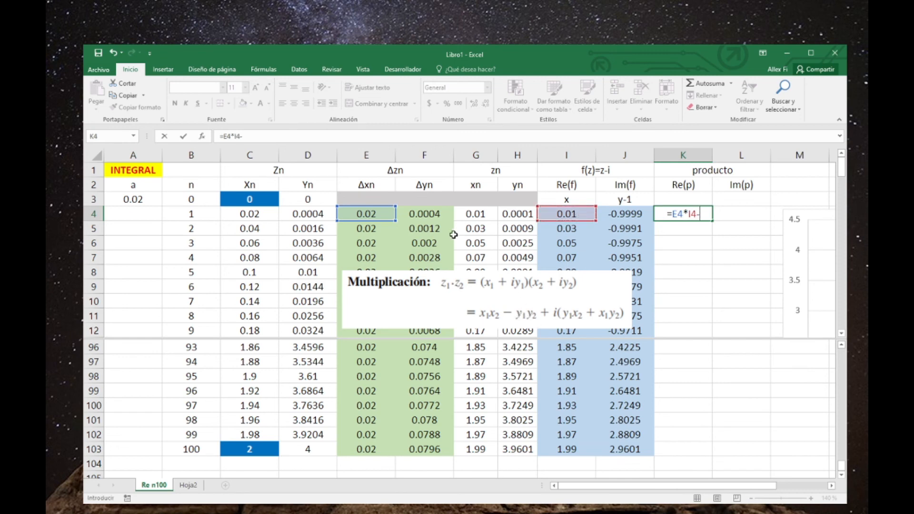
{"action": "left_click", "coordinate": [437, 213]}
{"action": "type", "text": "*"}
{"action": "left_click", "coordinate": [627, 216]}
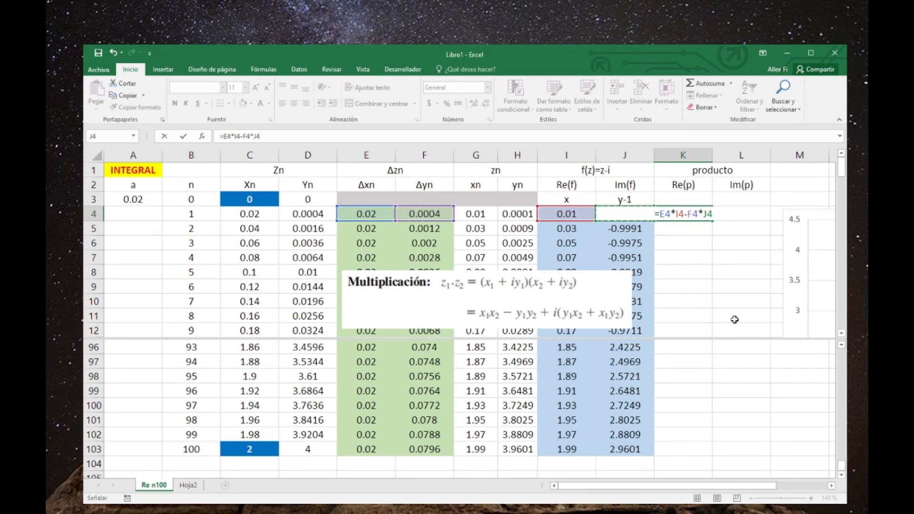
{"action": "key", "text": "Tab"}
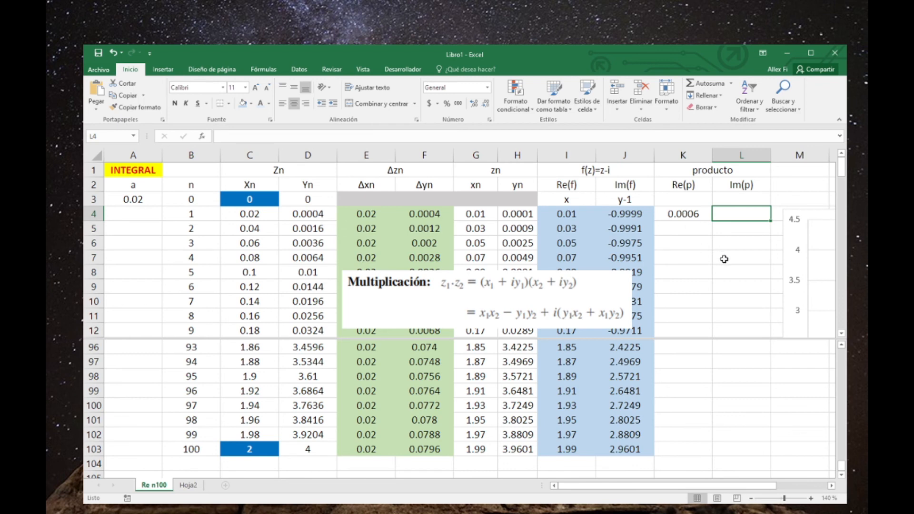
Enter =F4*I4+E4*J4 in L4 for Im(p) and fill K4:L4 down to row 103
{"action": "type", "text": "="}
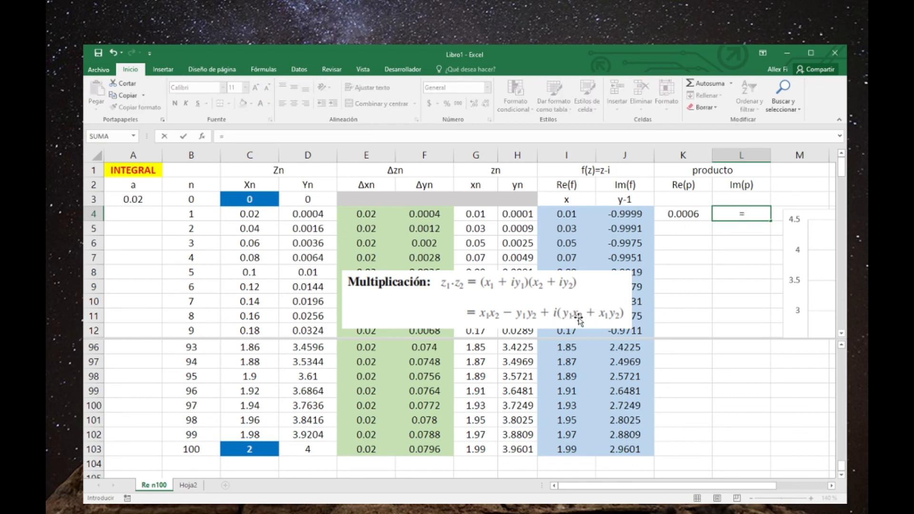
{"action": "left_click", "coordinate": [424, 213]}
{"action": "type", "text": "*"}
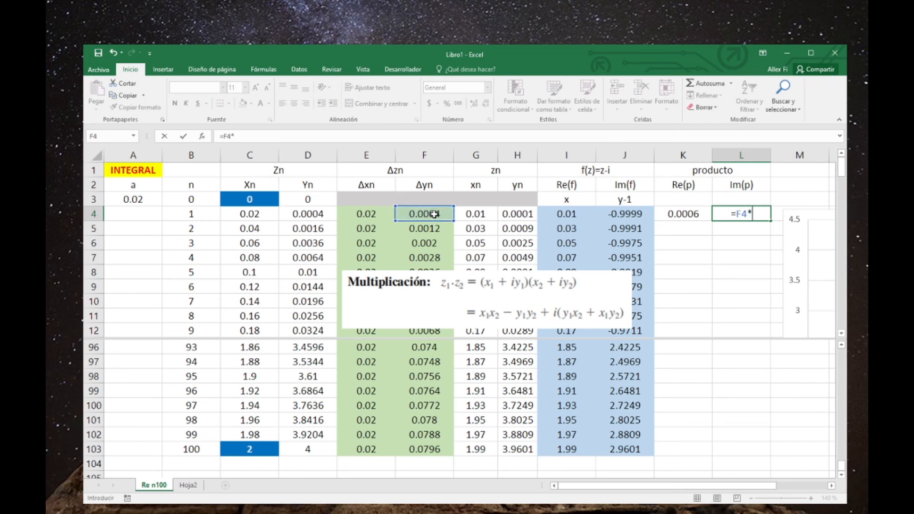
{"action": "left_click", "coordinate": [571, 214]}
{"action": "type", "text": "+"}
{"action": "left_click", "coordinate": [375, 213]}
{"action": "type", "text": "*"}
{"action": "left_click", "coordinate": [629, 213]}
{"action": "key", "text": "Return"}
{"action": "left_click_drag", "start_coordinate": [683, 214], "coordinate": [741, 214]}
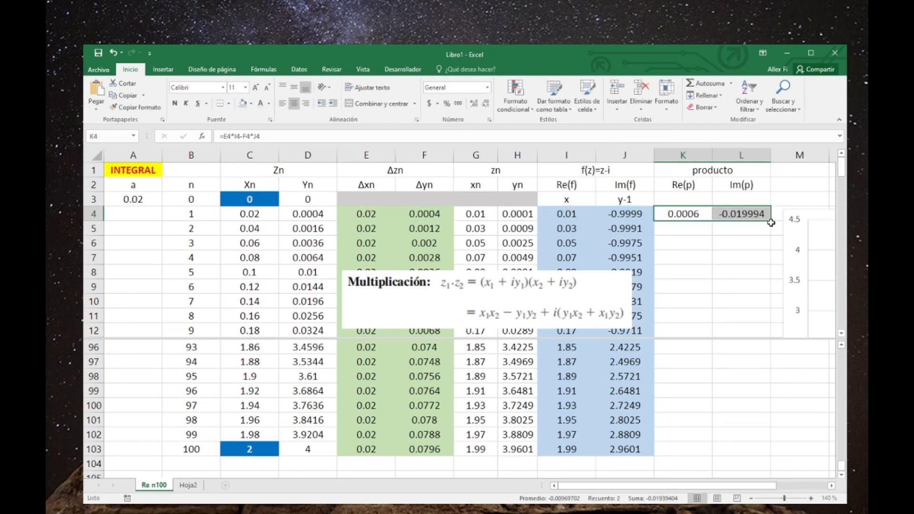
{"action": "double_click", "coordinate": [771, 222]}
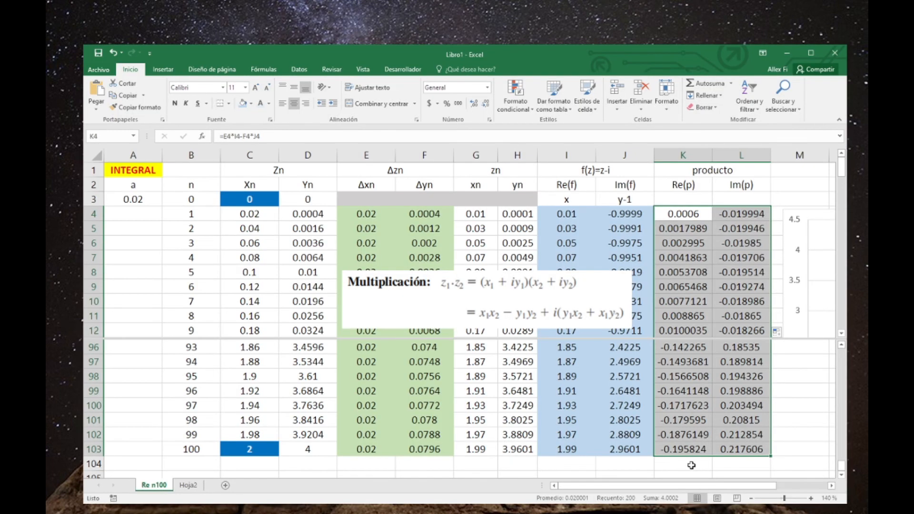
Total the Re(p) values K4:K103 in K104 and the Im(p) values L4:L103 in L104 with AutoSum
{"action": "left_click", "coordinate": [690, 466]}
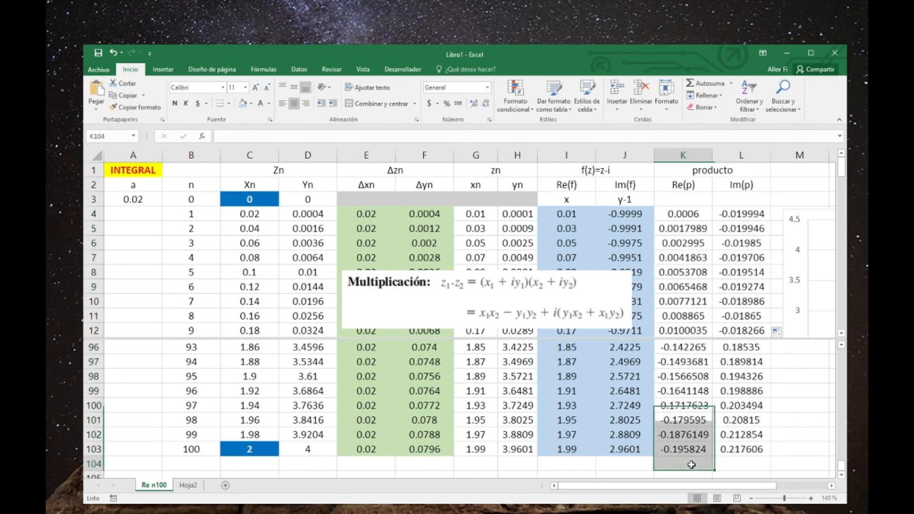
{"action": "left_click", "coordinate": [708, 84]}
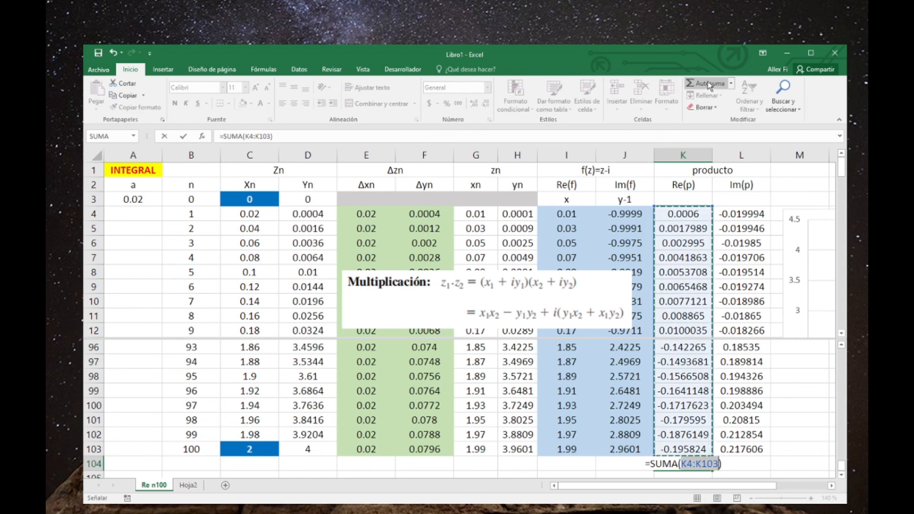
{"action": "key", "text": "Tab"}
{"action": "left_click", "coordinate": [706, 83]}
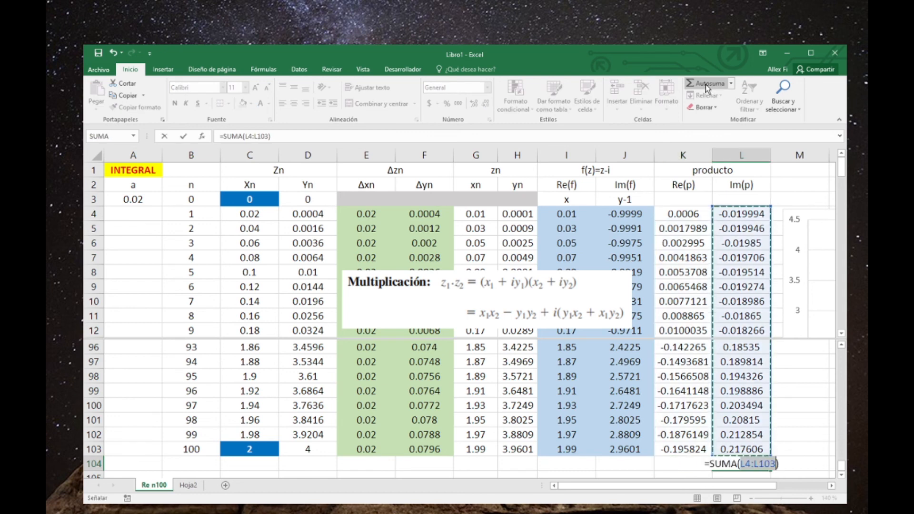
{"action": "key", "text": "Tab"}
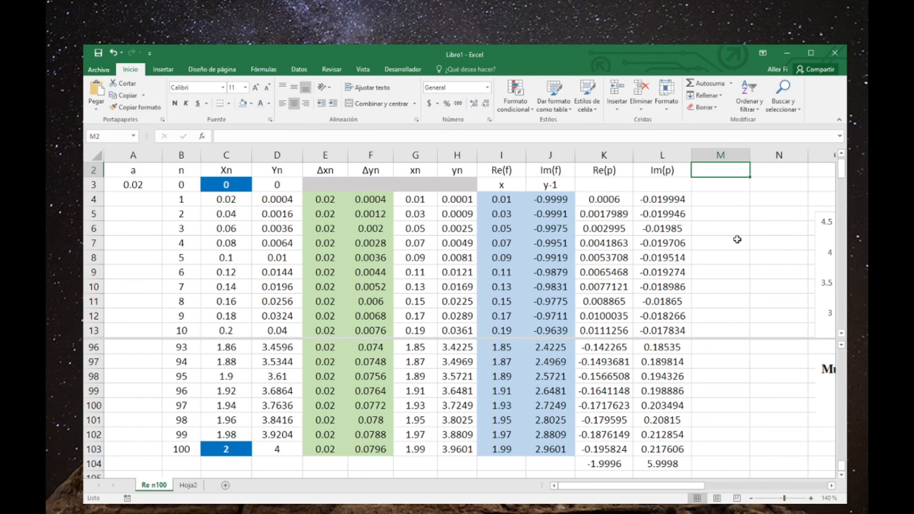
Enter the heading Resultado above M3:N3, reference the K104 and L104 totals there, format the block bold red on orange, and resize columns M:N
{"action": "type", "text": "Resultado"}
{"action": "key", "text": "Return"}
{"action": "type", "text": "="}
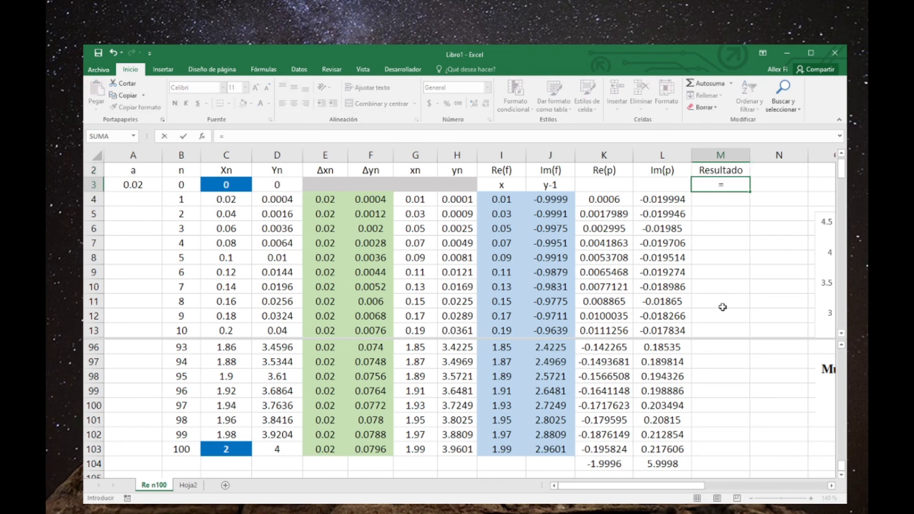
{"action": "left_click", "coordinate": [613, 463]}
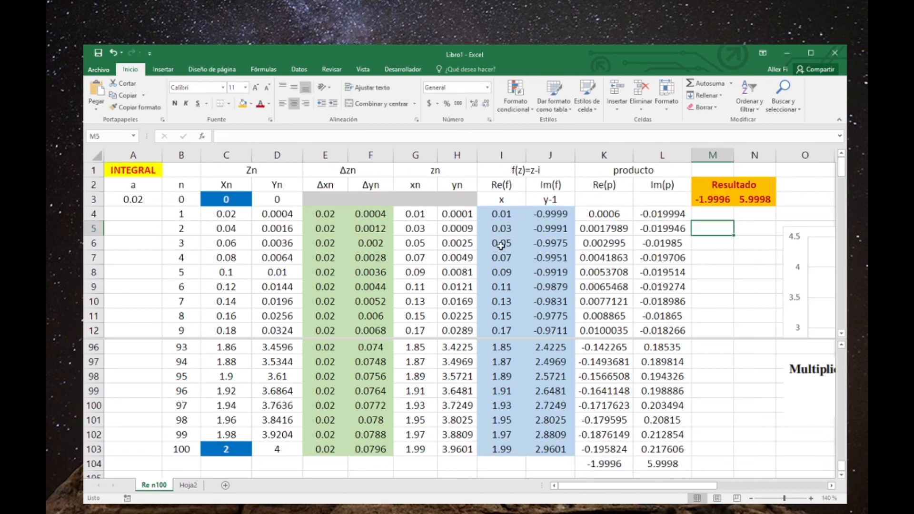
{"action": "left_click_drag", "start_coordinate": [734, 153], "coordinate": [764, 154]}
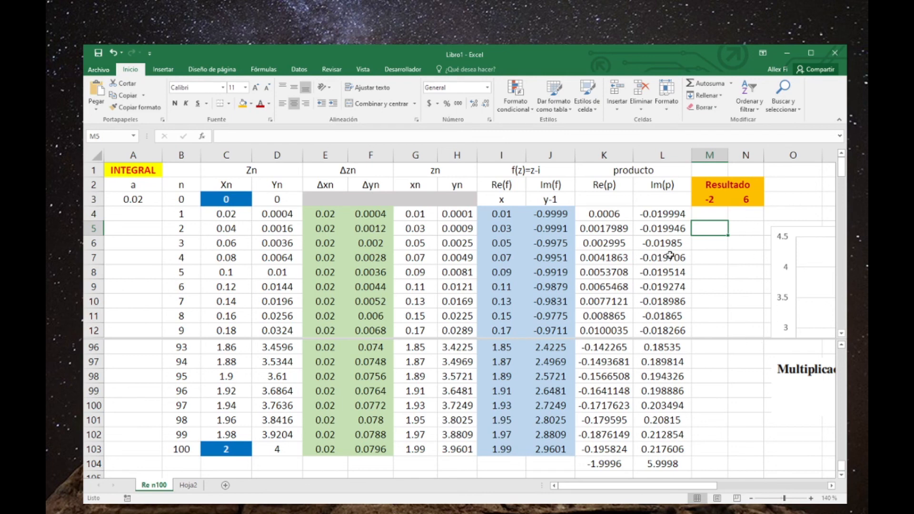
Move the existing Zn scatter chart over the product columns and remove the worksheet's horizontal split
{"action": "left_click_drag", "start_coordinate": [804, 233], "coordinate": [561, 181]}
{"action": "left_click", "coordinate": [605, 333]}
{"action": "double_click", "coordinate": [604, 338]}
Insert a markers-only scatter chart of the zn midpoints in G4:H103 and delete its title
{"action": "left_click_drag", "start_coordinate": [421, 215], "coordinate": [465, 222]}
{"action": "key", "text": "ctrl+shift+Down"}
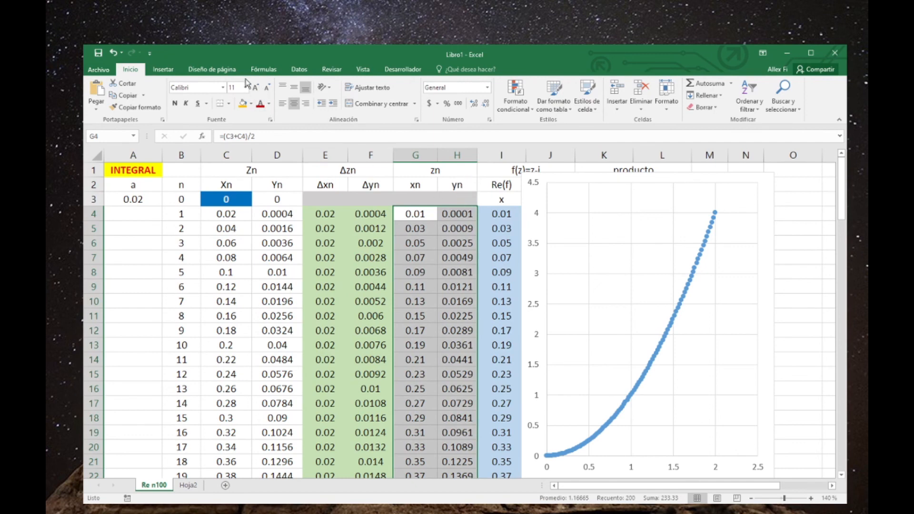
{"action": "left_click", "coordinate": [167, 71]}
{"action": "left_click", "coordinate": [436, 109]}
{"action": "left_click", "coordinate": [439, 147]}
{"action": "left_click", "coordinate": [487, 238]}
{"action": "key", "text": "Delete"}
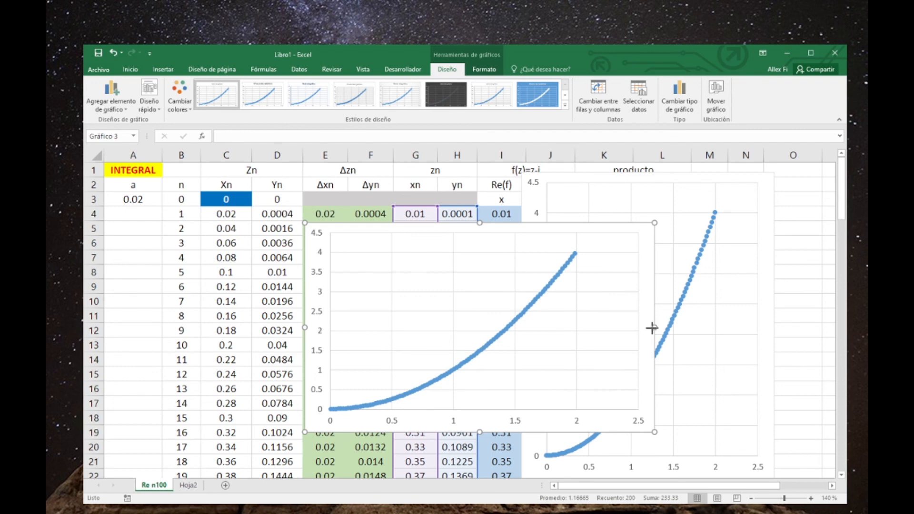
Make the zn midpoint chart narrower and taller to match the Zn chart, and place it alongside
{"action": "left_click_drag", "start_coordinate": [652, 327], "coordinate": [526, 327]}
{"action": "left_click_drag", "start_coordinate": [438, 224], "coordinate": [429, 179]}
{"action": "scroll", "coordinate": [436, 375], "scroll_direction": "down", "scroll_amount": 2}
{"action": "left_click_drag", "start_coordinate": [408, 466], "coordinate": [409, 366]}
{"action": "scroll", "coordinate": [407, 357], "scroll_direction": "up", "scroll_amount": 3}
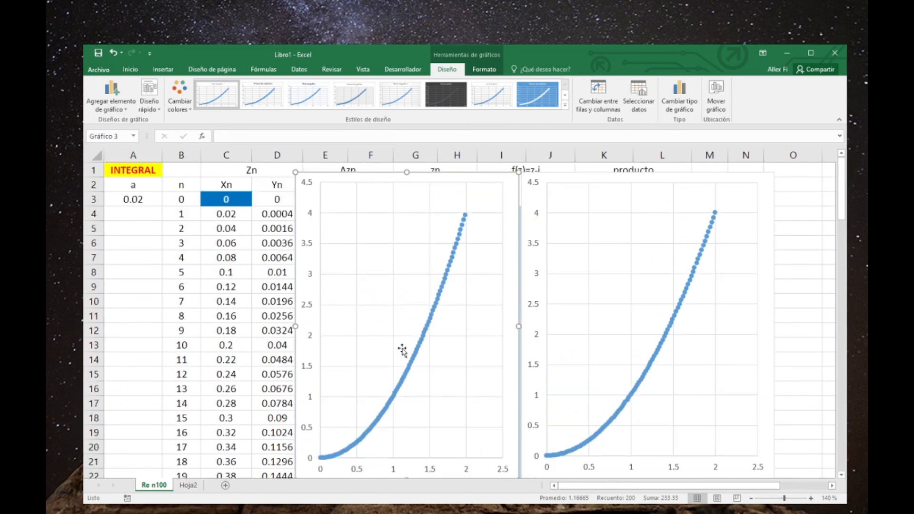
Swap the two charts so the Zn chart precedes the zn midpoint chart, and adjust them to similar widths
{"action": "left_click", "coordinate": [653, 337]}
{"action": "left_click_drag", "start_coordinate": [322, 179], "coordinate": [730, 197]}
{"action": "left_click_drag", "start_coordinate": [624, 179], "coordinate": [353, 177]}
{"action": "left_click_drag", "start_coordinate": [730, 197], "coordinate": [532, 179]}
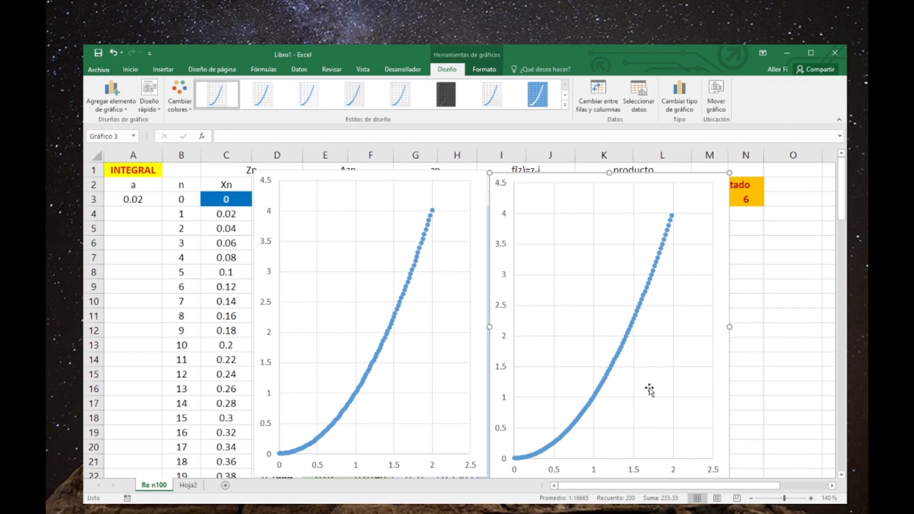
Move both charts clear of the table beyond column N, with the Zn chart above the zn midpoint chart
{"action": "left_click_drag", "start_coordinate": [510, 179], "coordinate": [799, 386]}
{"action": "left_click", "coordinate": [276, 176]}
{"action": "left_click_drag", "start_coordinate": [276, 176], "coordinate": [802, 186]}
{"action": "key", "text": "Escape"}
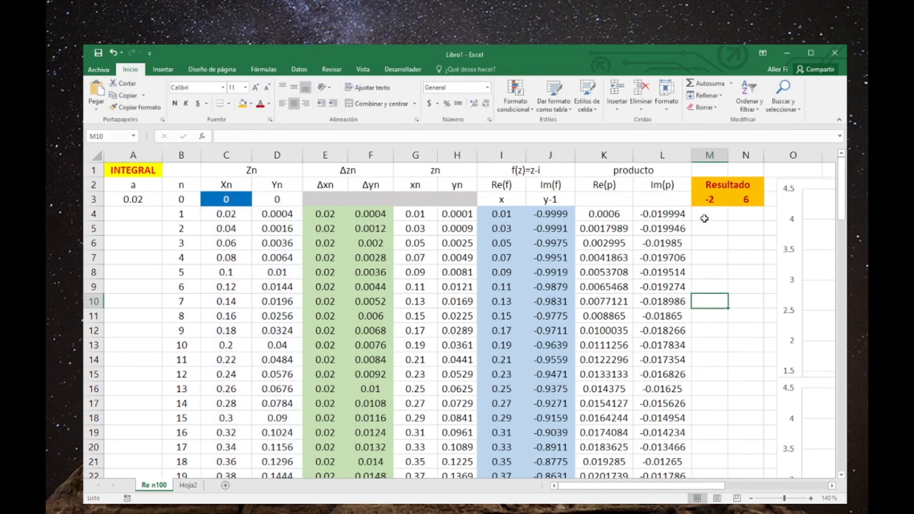